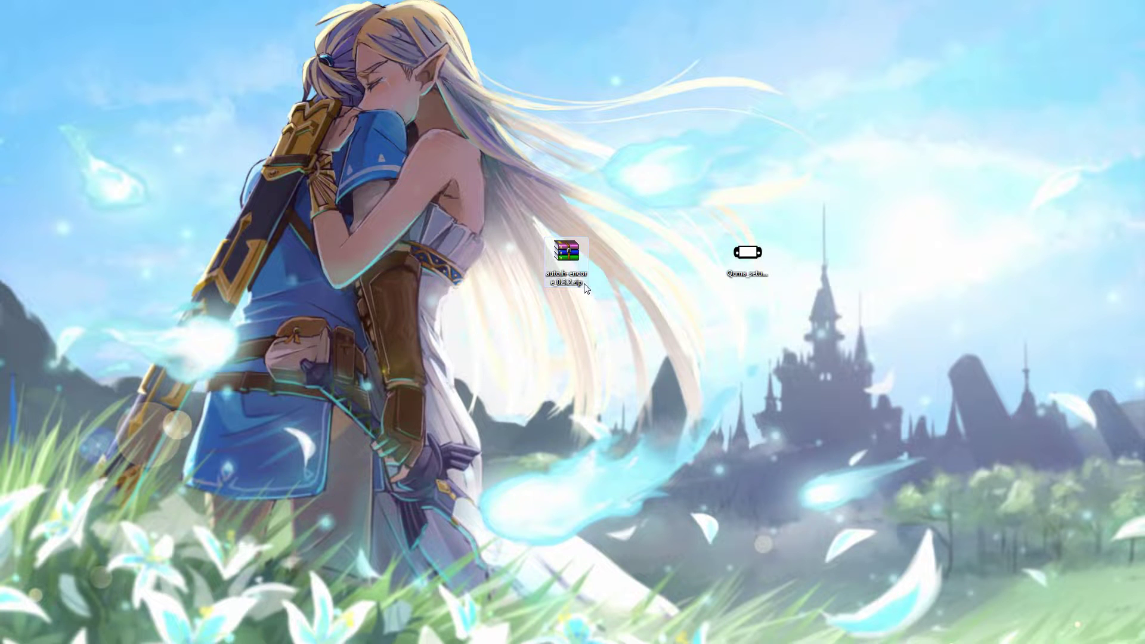
Open the auto.h-encore_0.3.2 zip in WinRAR and extract it into a desktop folder
{"action": "double_click", "coordinate": [566, 256]}
{"action": "left_click_drag", "start_coordinate": [358, 399], "coordinate": [305, 278]}
{"action": "left_click", "coordinate": [571, 309]}
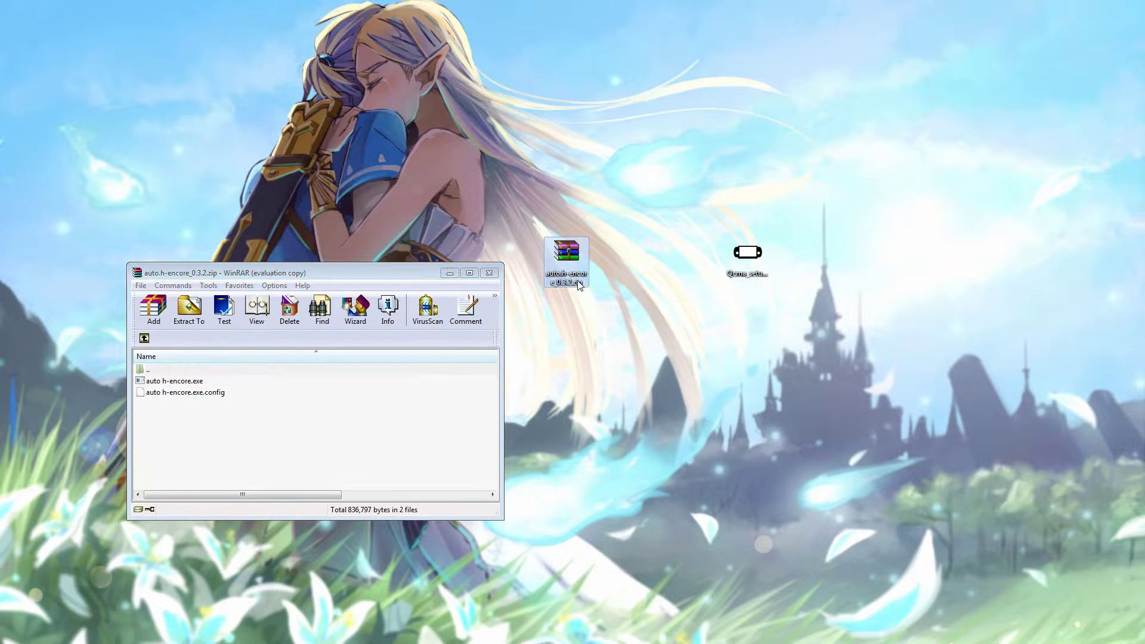
{"action": "left_click", "coordinate": [388, 427]}
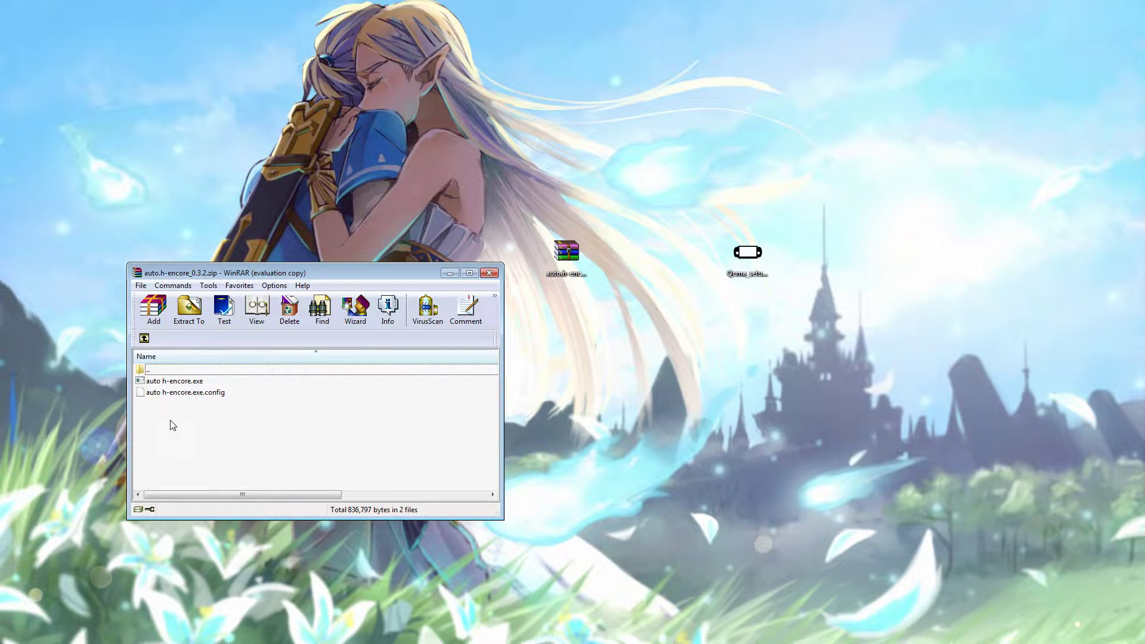
{"action": "left_click", "coordinate": [190, 309]}
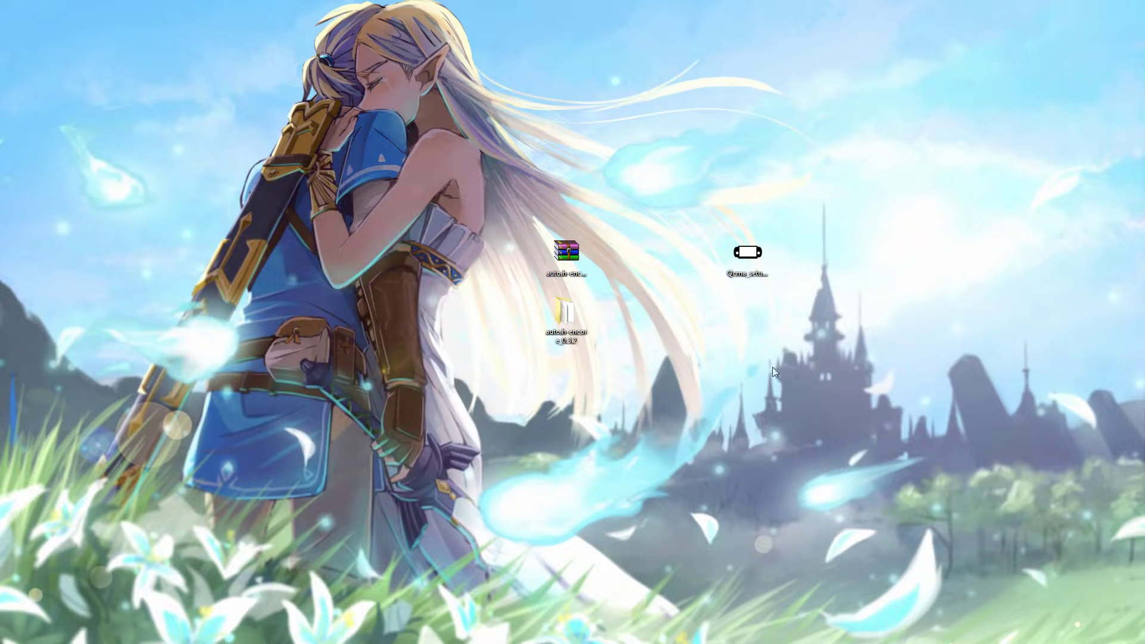
Open the extracted auto.h-encore_0.3.2 folder showing auto h-encore.exe and its config
{"action": "double_click", "coordinate": [565, 311]}
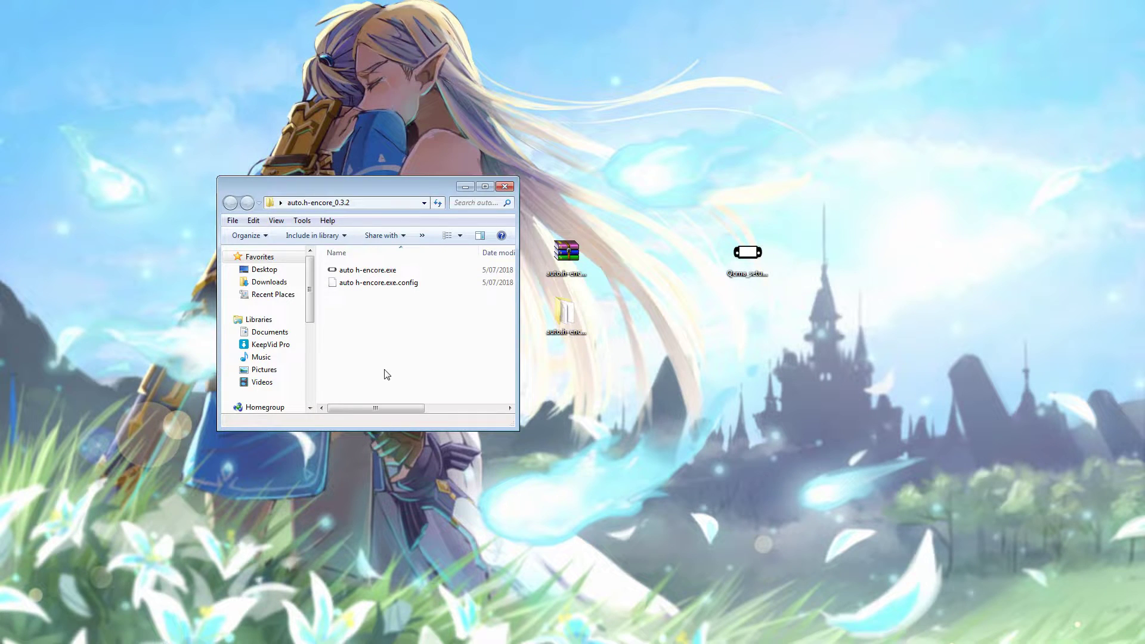
{"action": "left_click_drag", "start_coordinate": [403, 190], "coordinate": [297, 183]}
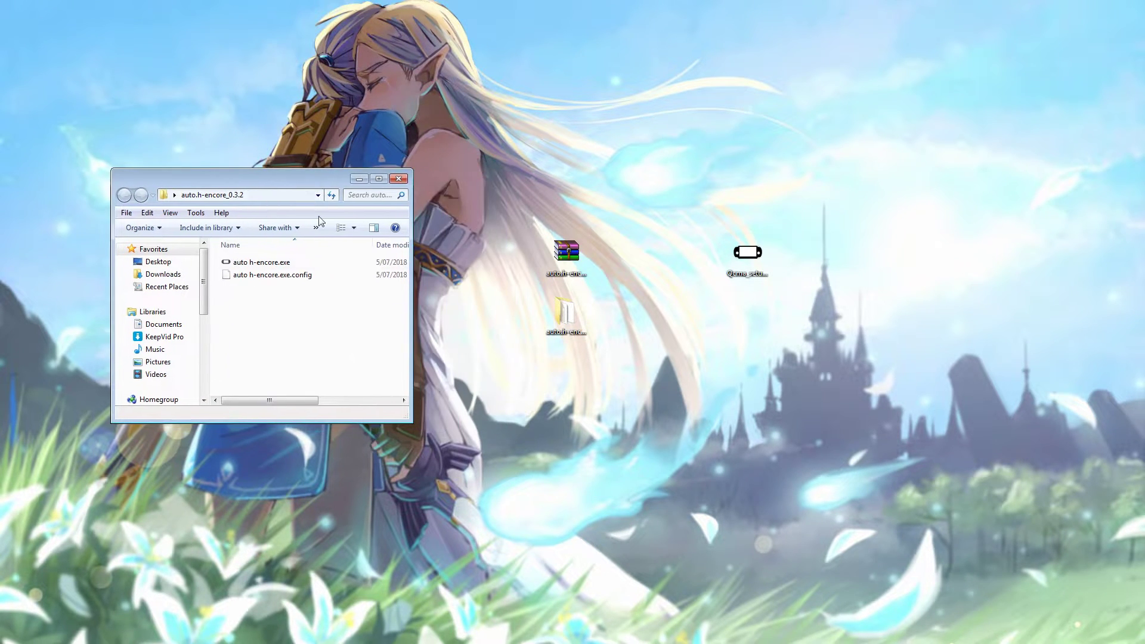
{"action": "left_click", "coordinate": [596, 352]}
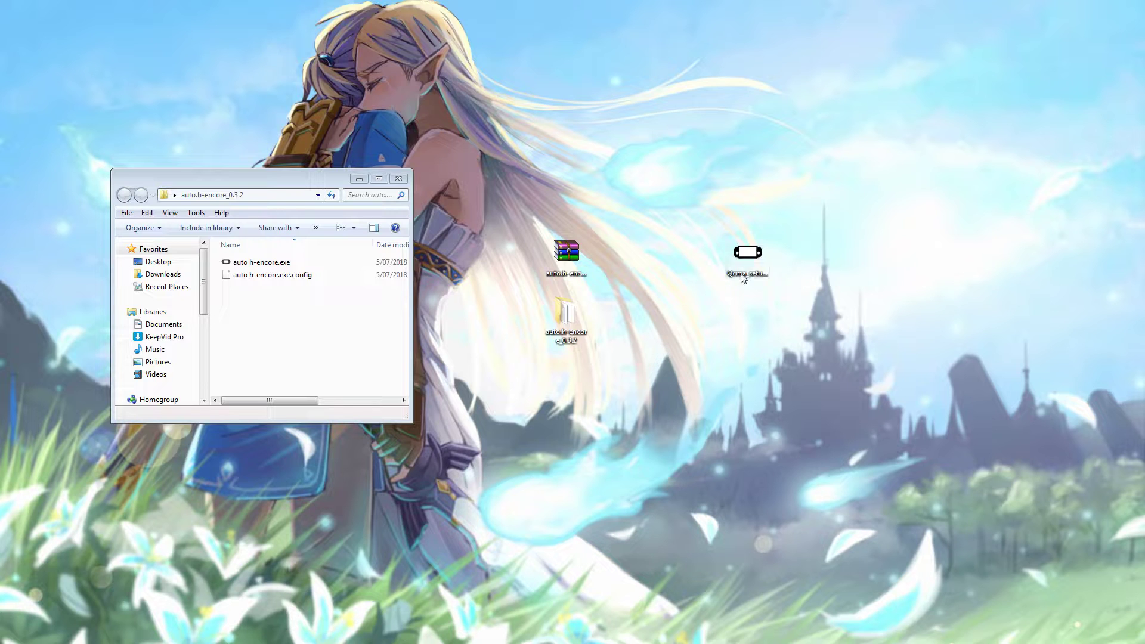
{"action": "left_click", "coordinate": [748, 255]}
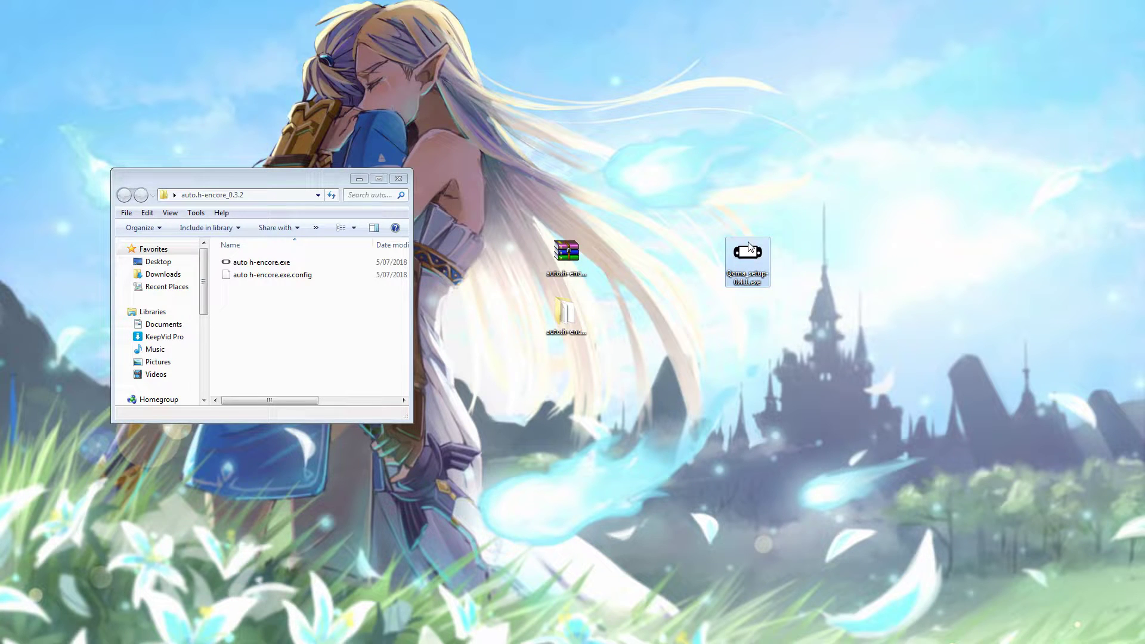
{"action": "left_click", "coordinate": [833, 234]}
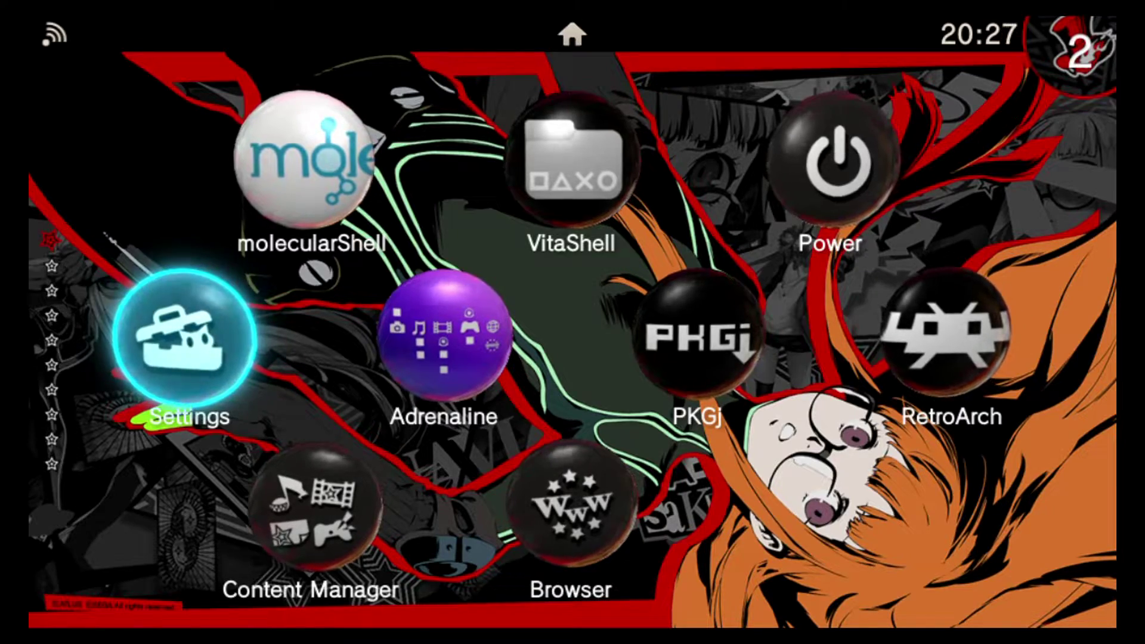
Launch Content Manager and choose Copy Content with a PC as the device
{"action": "key", "text": "Down"}
{"action": "key", "text": "Return"}
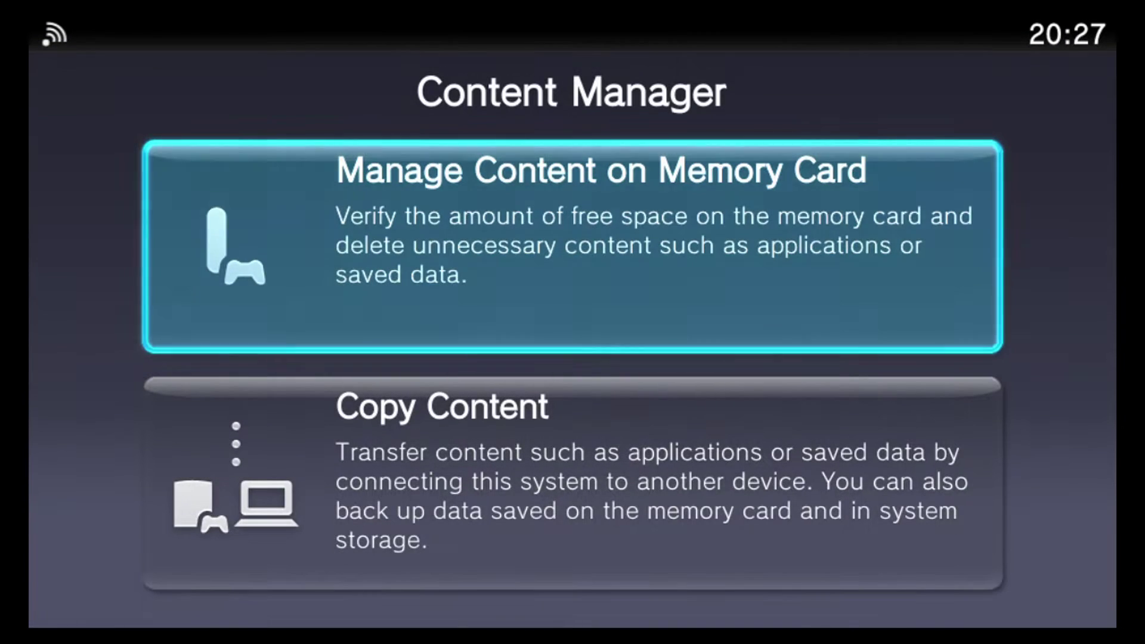
{"action": "key", "text": "Down"}
{"action": "key", "text": "Return"}
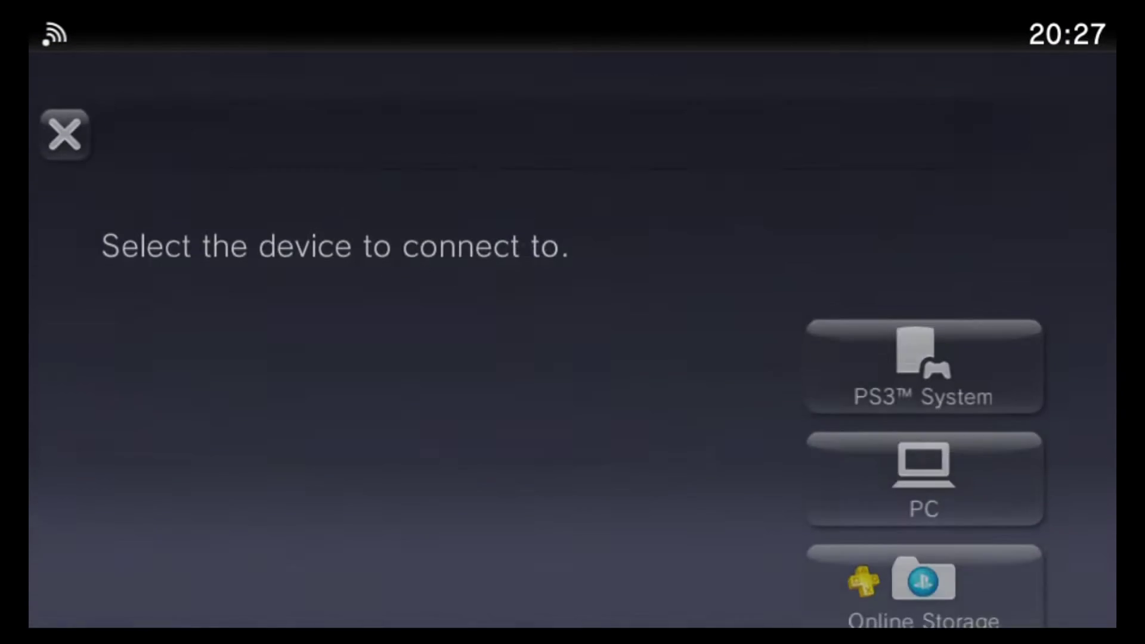
{"action": "key", "text": "Down"}
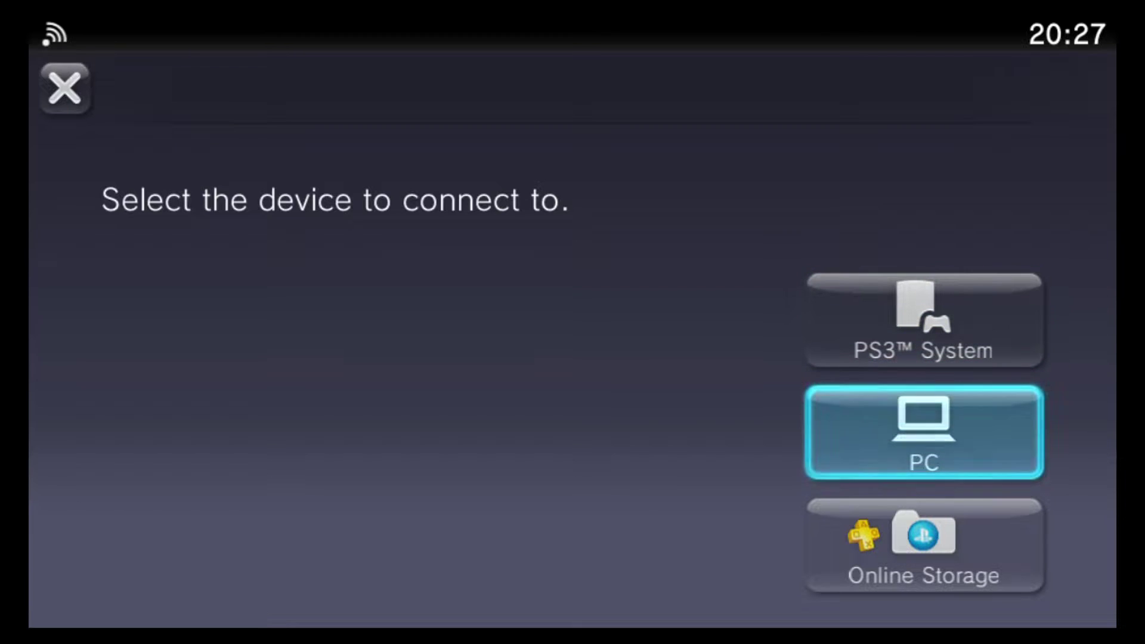
{"action": "key", "text": "Return"}
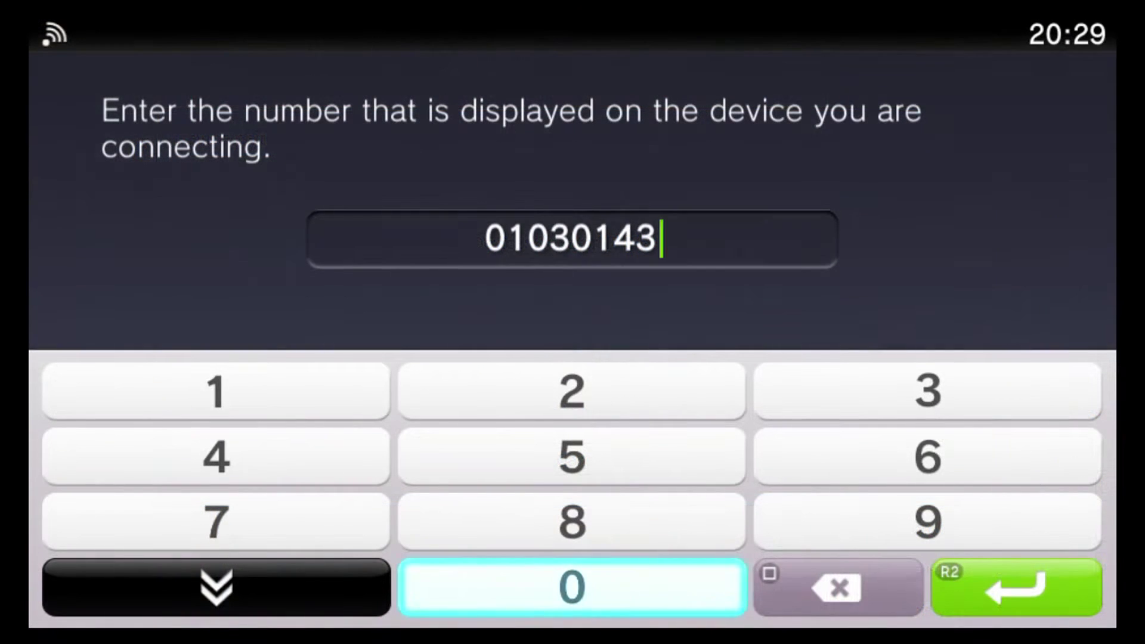
Confirm the registration number shown on the PC, register the PC, and connect
{"action": "key", "text": "Return"}
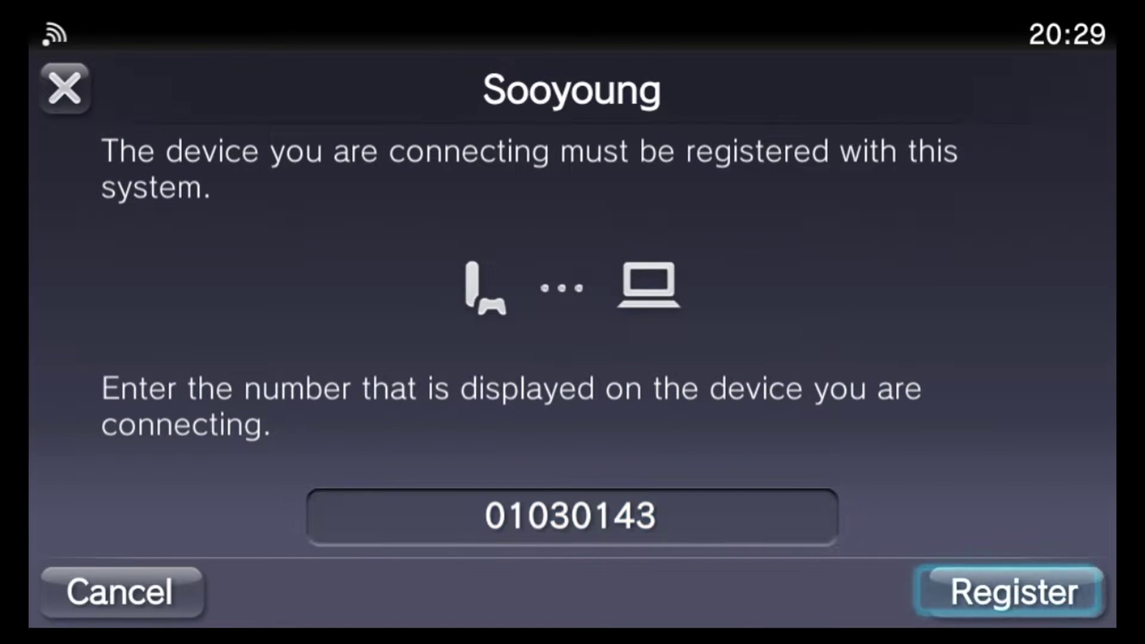
{"action": "key", "text": "Return"}
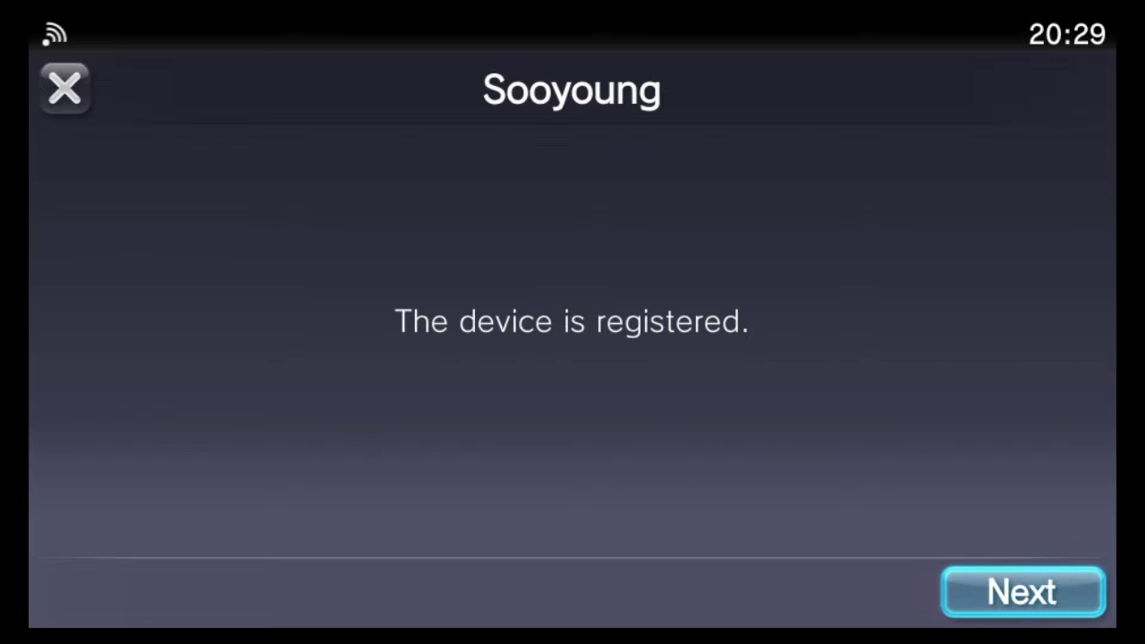
{"action": "key", "text": "Return"}
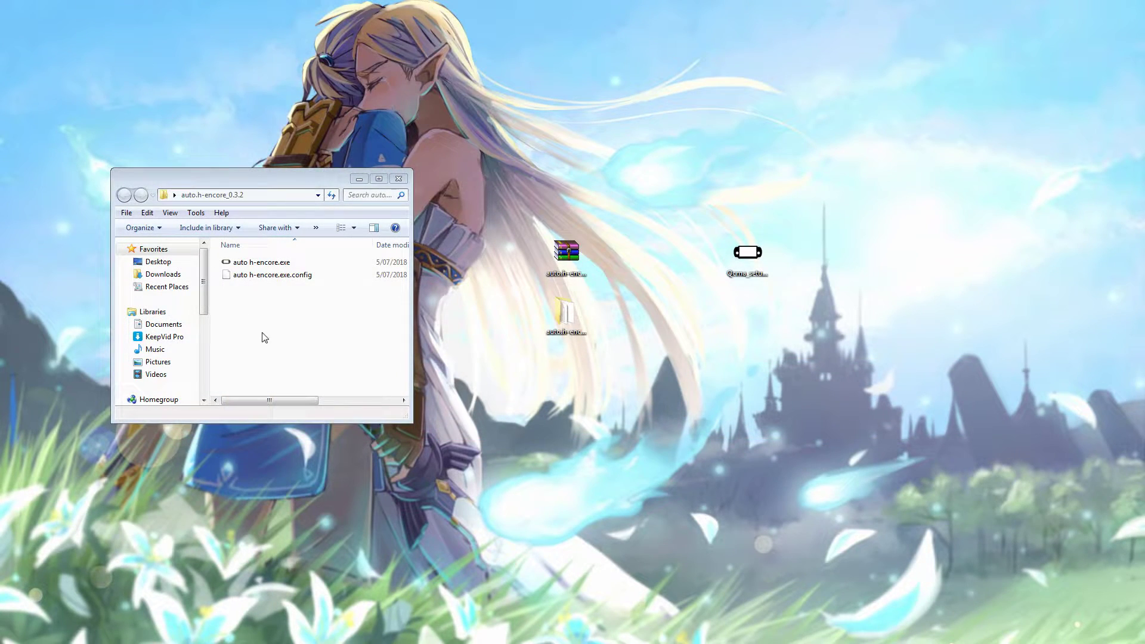
Launch auto h-encore.exe, allow it to run, and choose English
{"action": "left_click", "coordinate": [263, 335]}
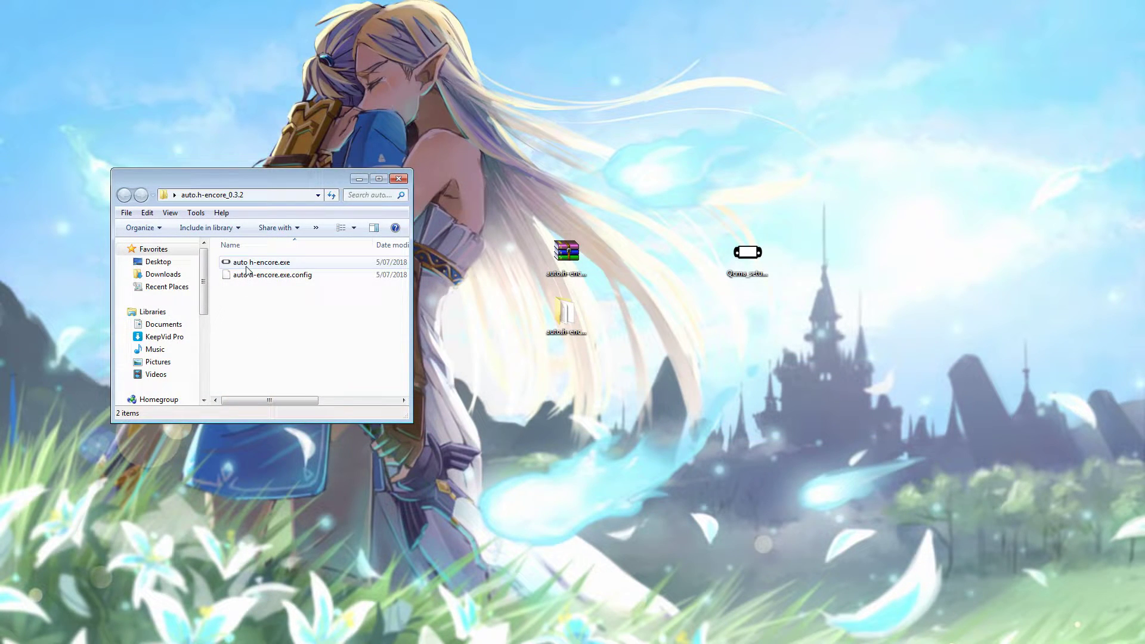
{"action": "double_click", "coordinate": [247, 265]}
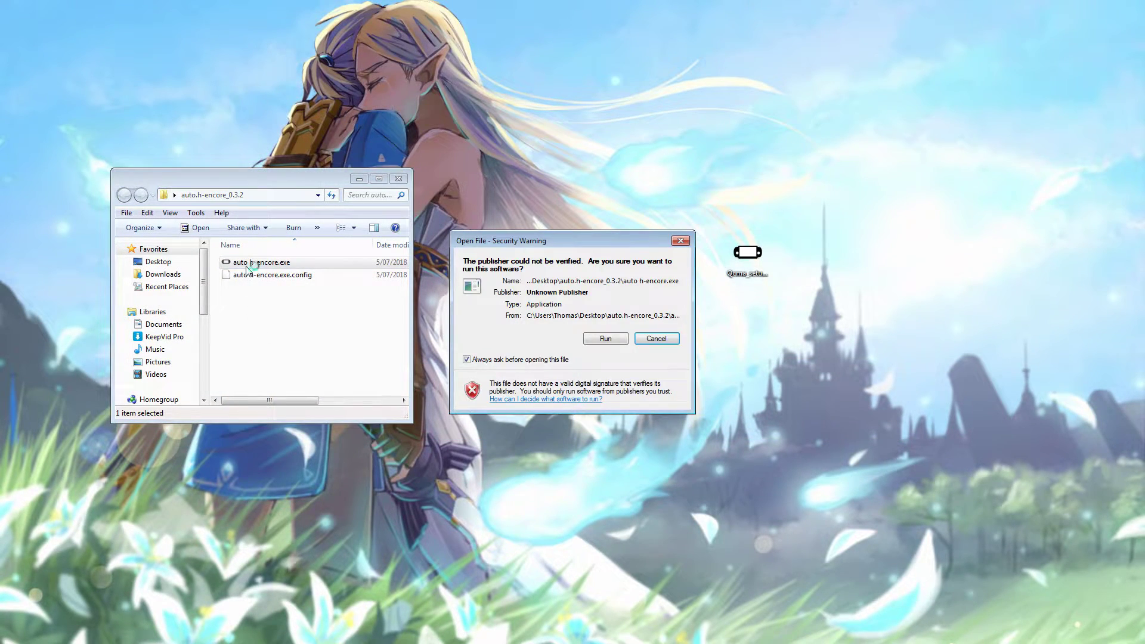
{"action": "left_click", "coordinate": [605, 329]}
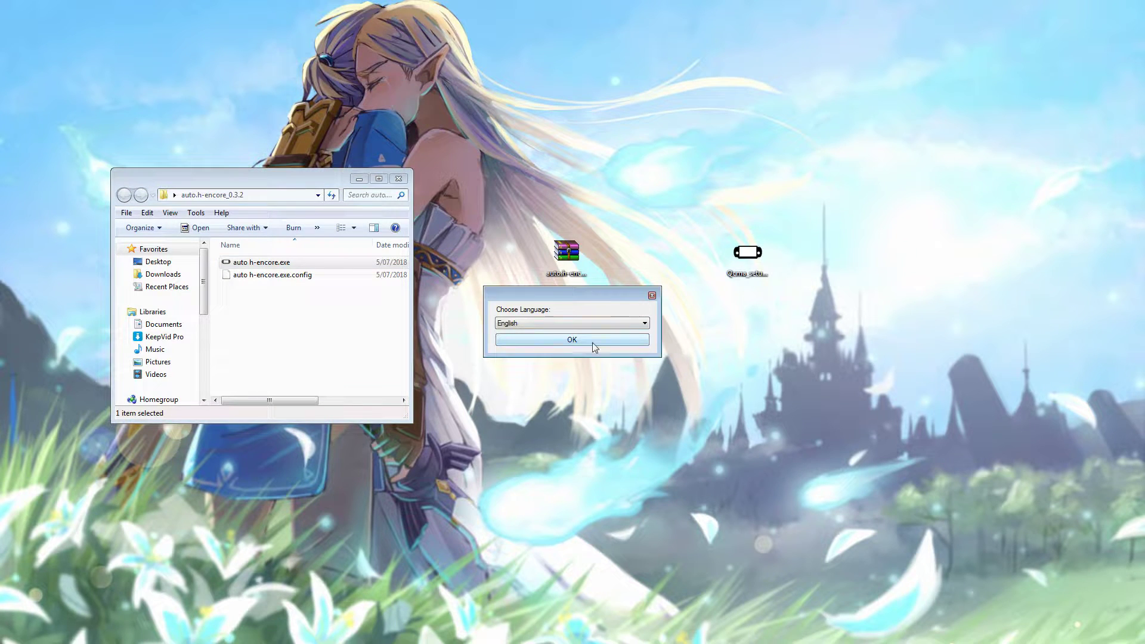
{"action": "left_click", "coordinate": [583, 344]}
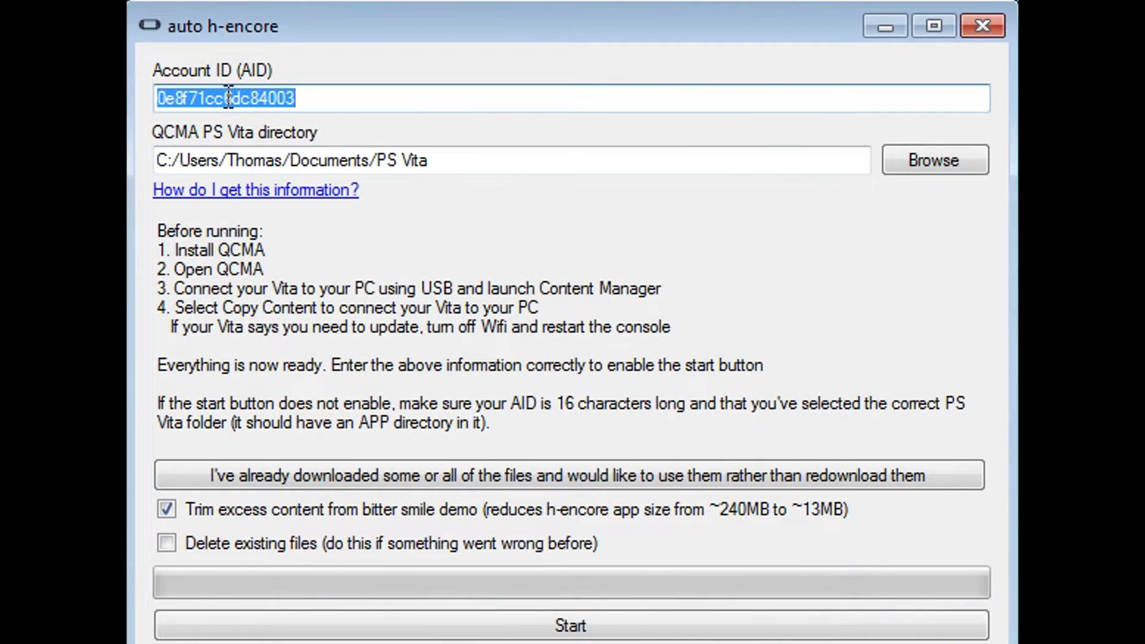
Verify the prefilled Account ID and QCMA PS Vita directory, then show QCMA's advanced settings
{"action": "left_click", "coordinate": [226, 97]}
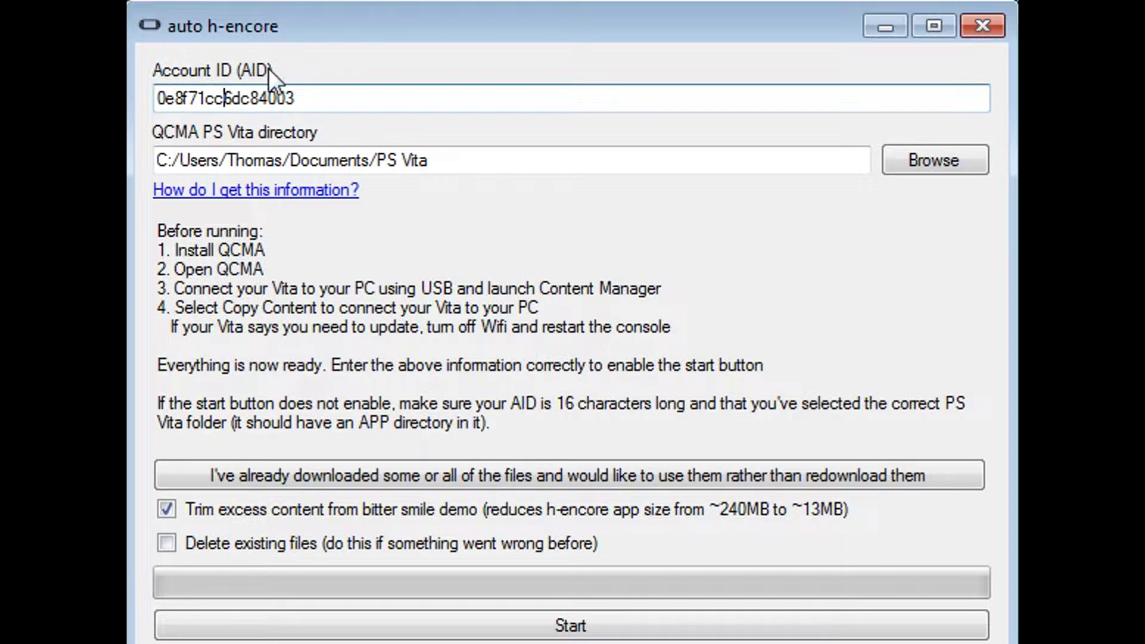
{"action": "left_click_drag", "start_coordinate": [314, 105], "coordinate": [156, 99]}
{"action": "left_click", "coordinate": [328, 94]}
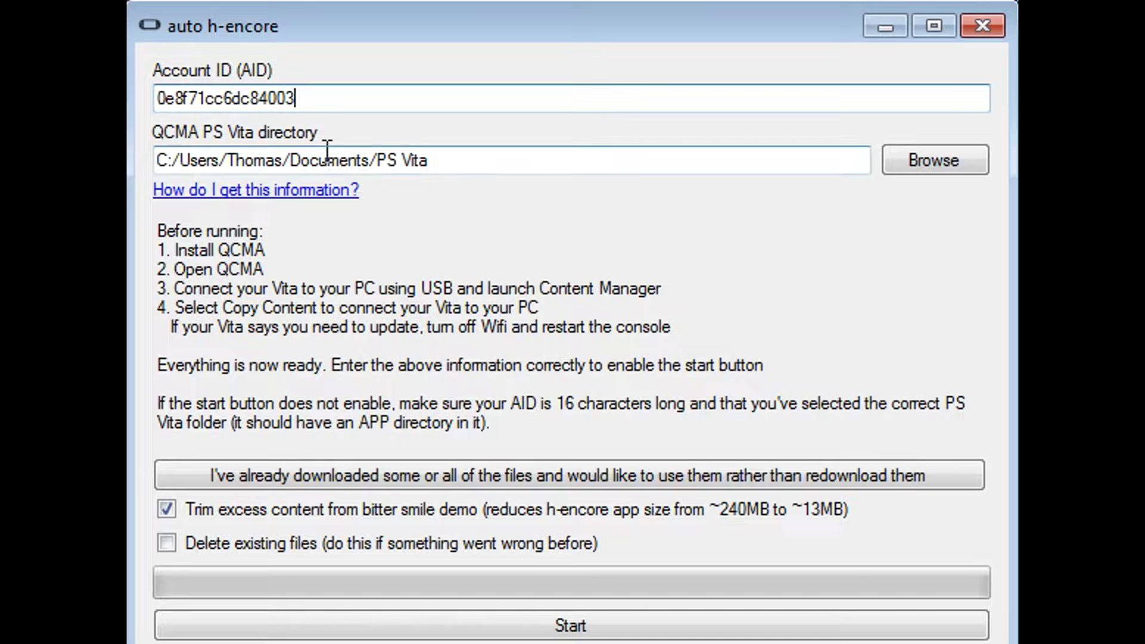
{"action": "left_click", "coordinate": [449, 162]}
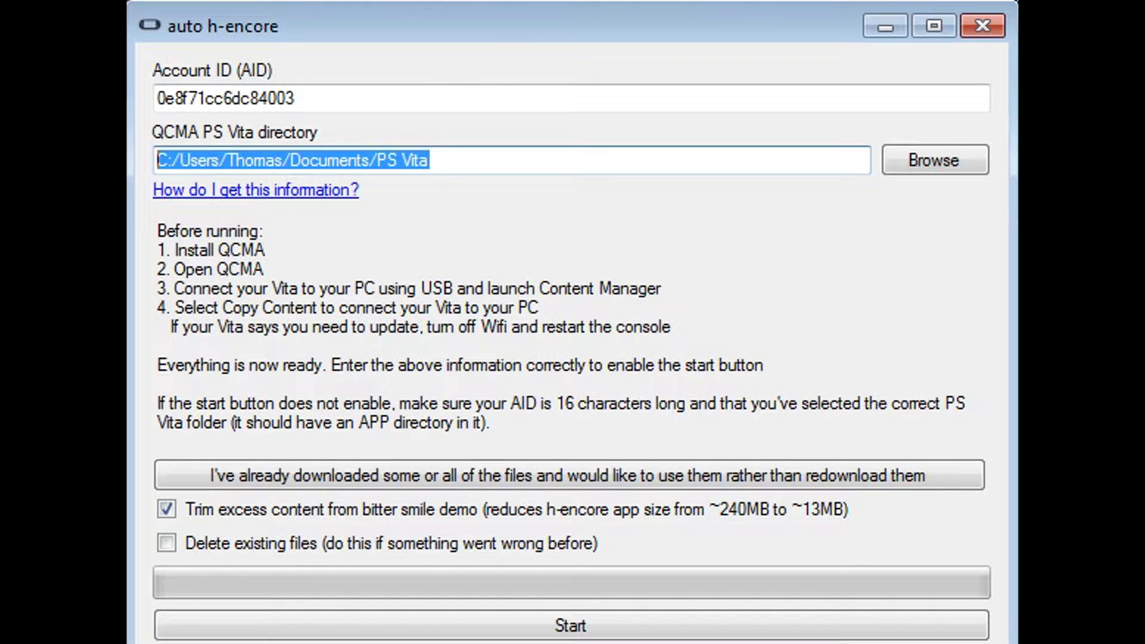
{"action": "left_click", "coordinate": [454, 163]}
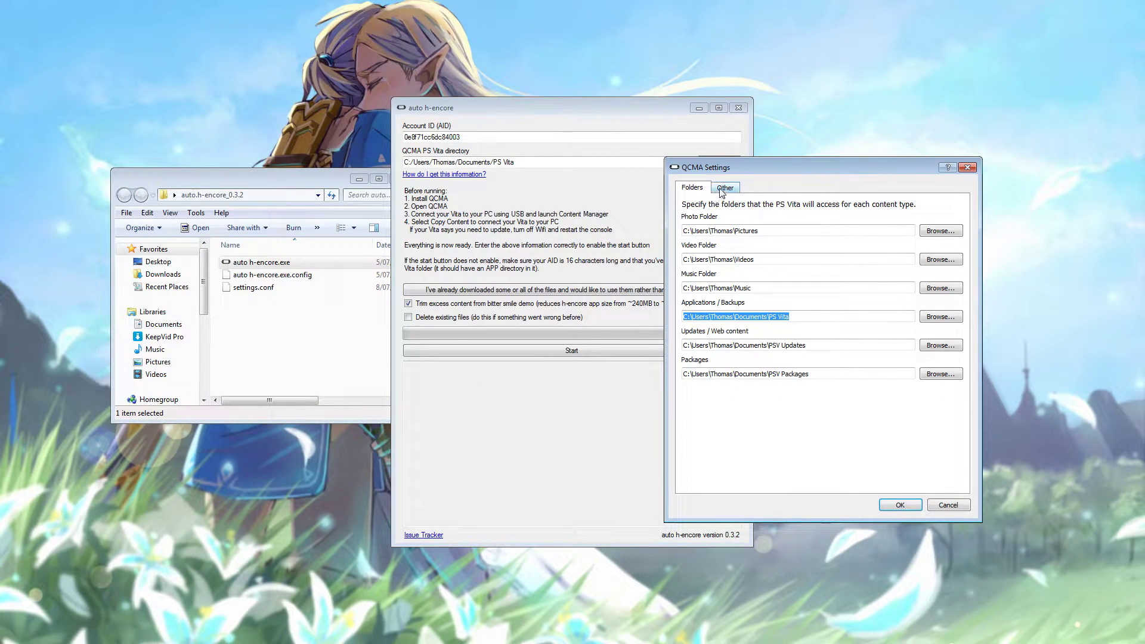
{"action": "left_click", "coordinate": [723, 188]}
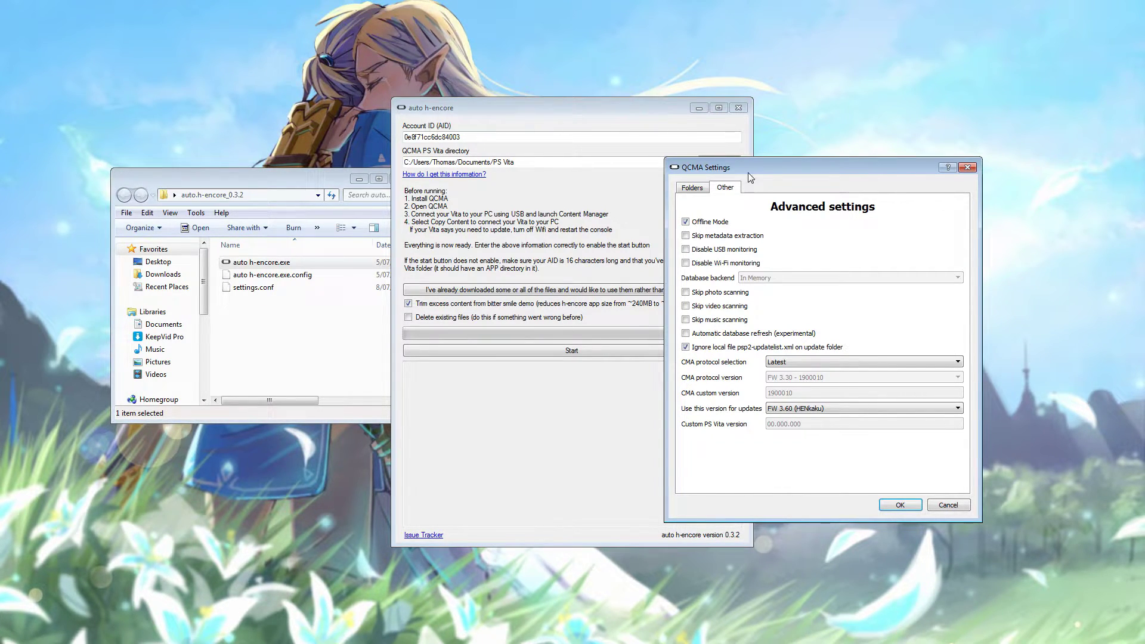
Close QCMA Settings with OK and start auto h-encore downloading and packaging h-encore
{"action": "left_click", "coordinate": [917, 503]}
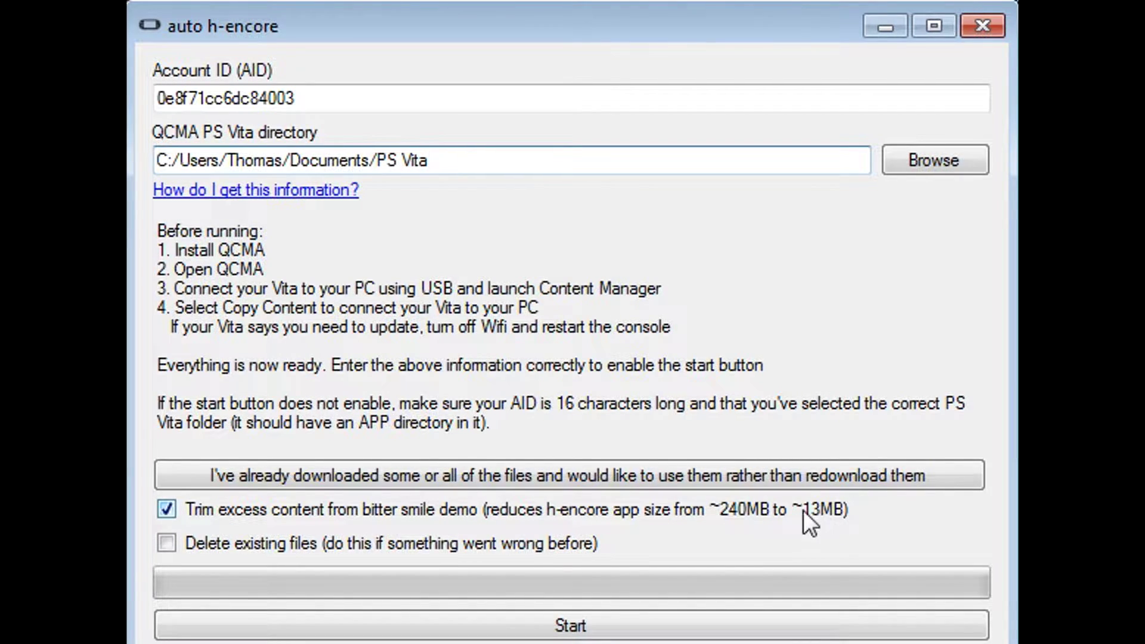
{"action": "left_click", "coordinate": [573, 623]}
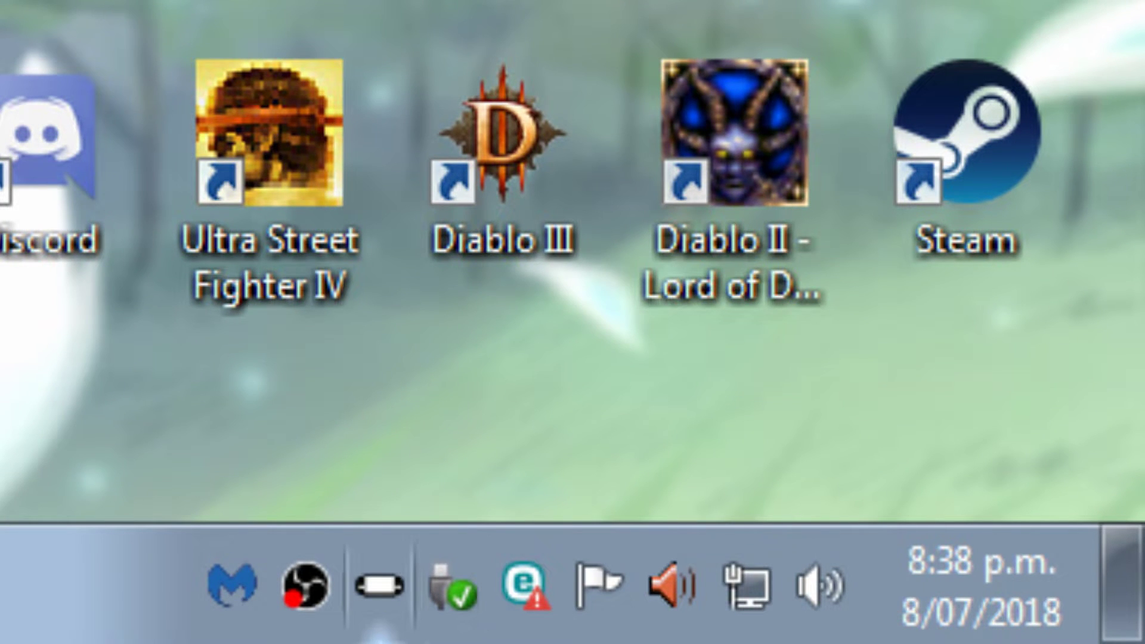
Choose Refresh database from the Qcma tray icon's menu
{"action": "right_click", "coordinate": [382, 623]}
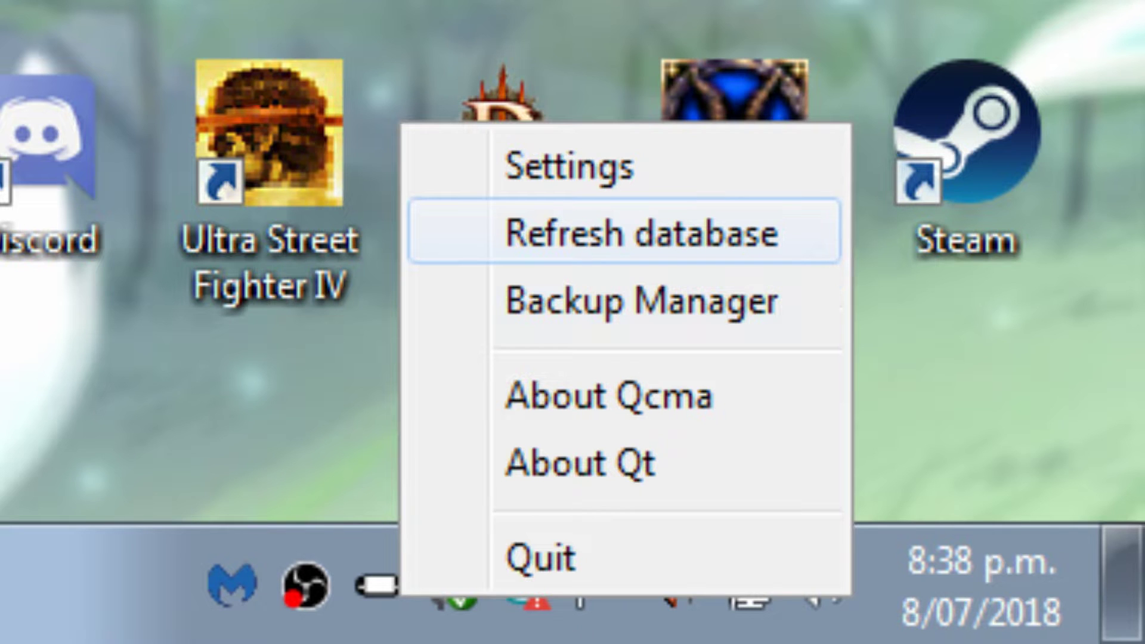
{"action": "left_click", "coordinate": [572, 234]}
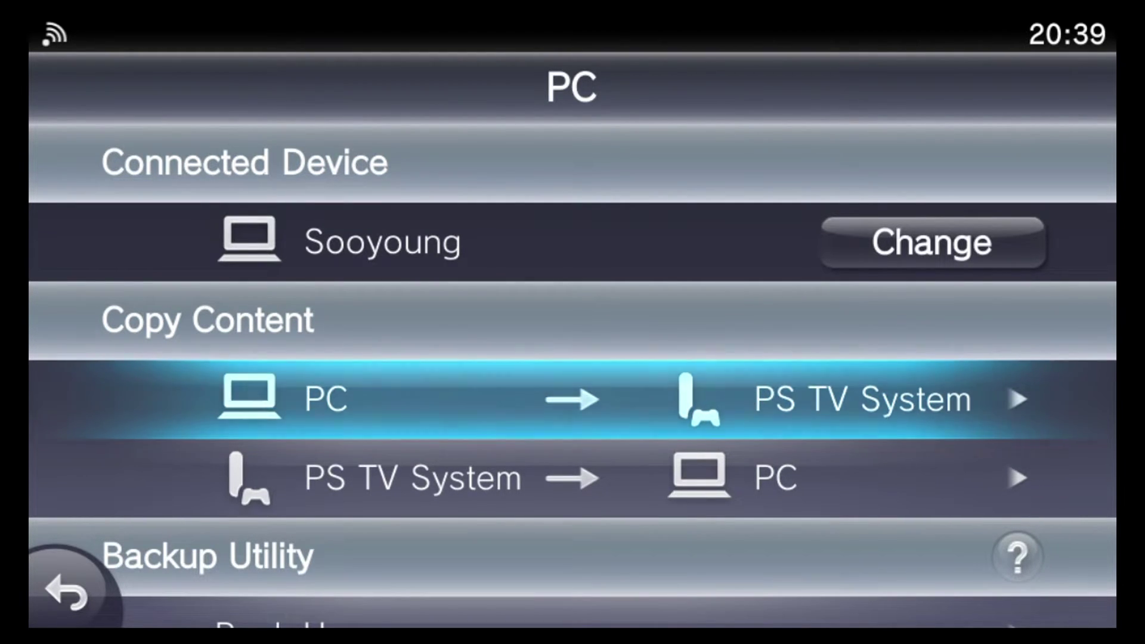
Browse PC → PS TV System > Applications > PS Vita and tick h-encore
{"action": "key", "text": "Return"}
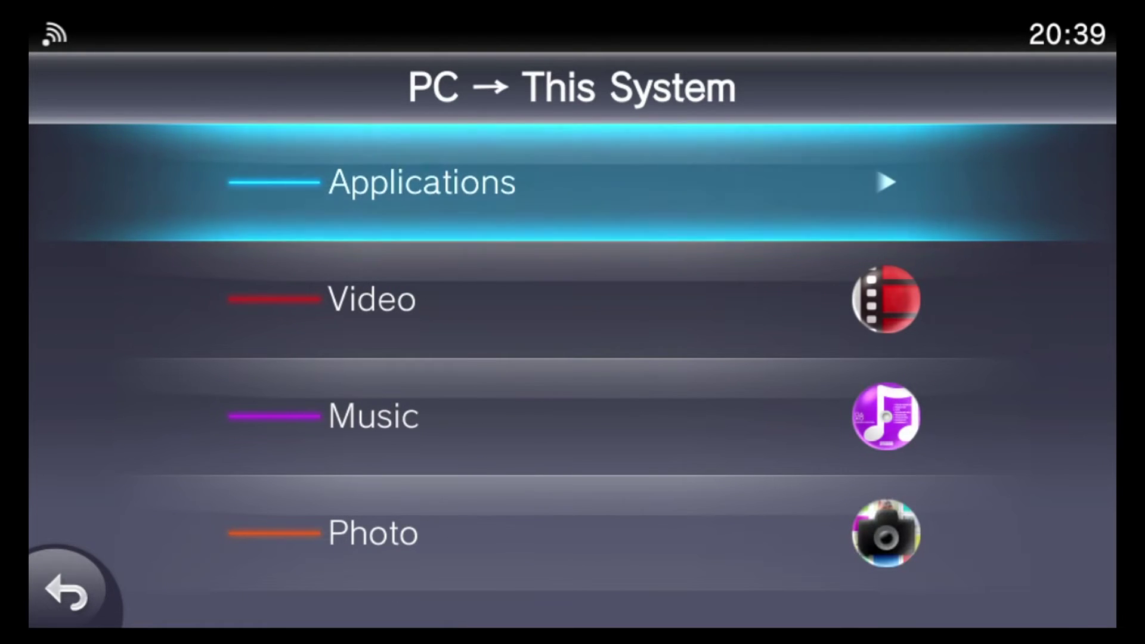
{"action": "key", "text": "Return"}
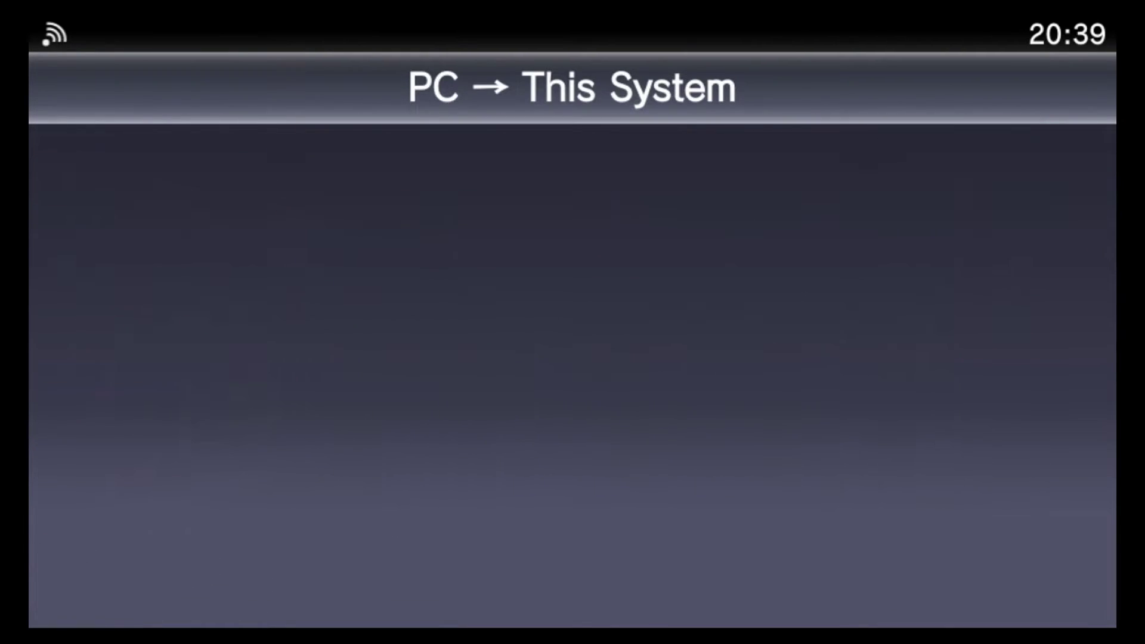
{"action": "key", "text": "Return"}
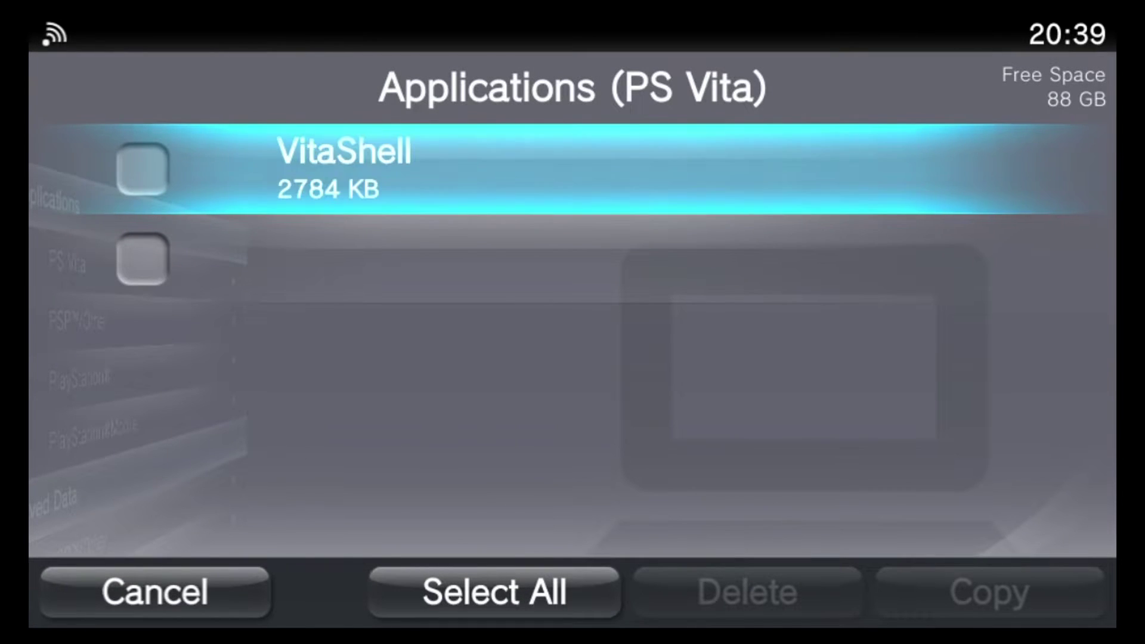
{"action": "key", "text": "Down"}
{"action": "key", "text": "Return"}
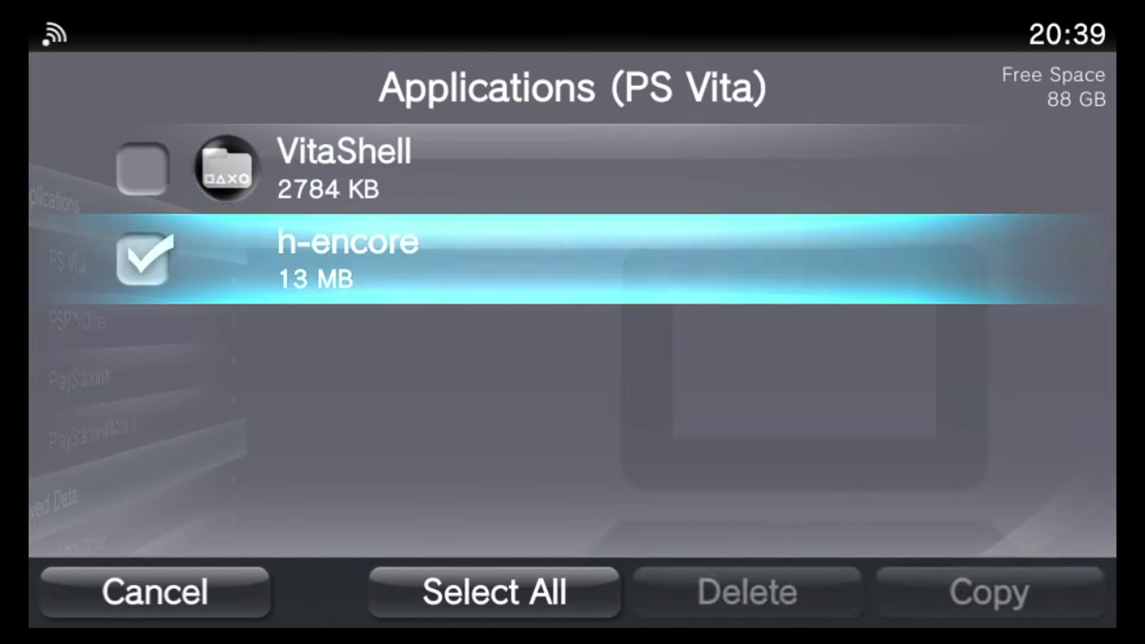
Copy the 13 MB h-encore app to the system and confirm with OK
{"action": "key", "text": "Down"}
{"action": "key", "text": "Right"}
{"action": "key", "text": "Right"}
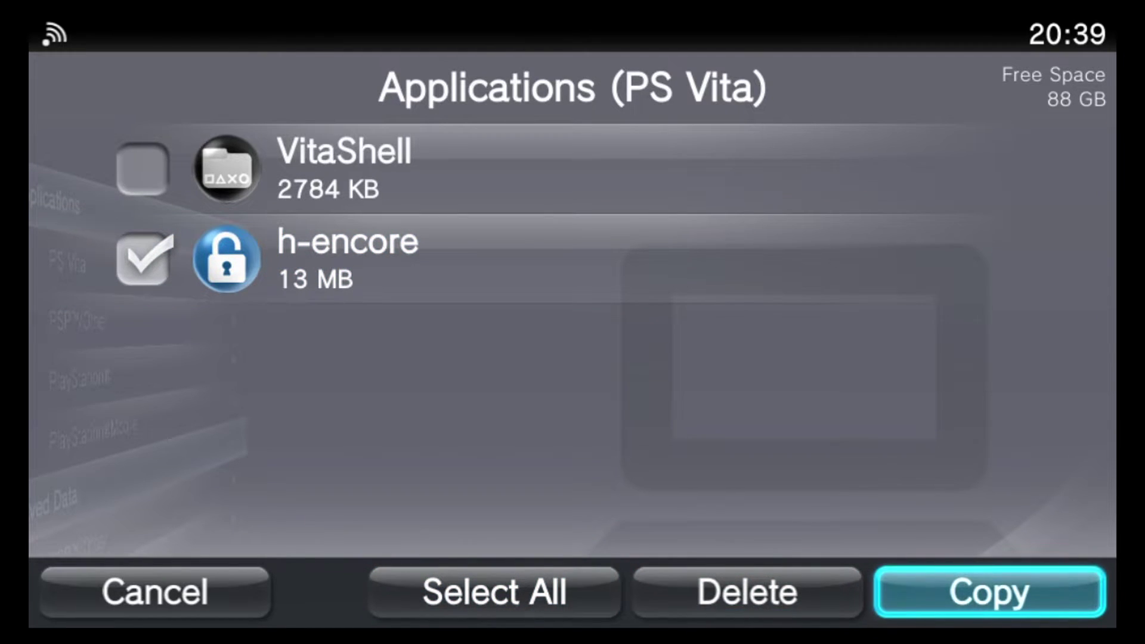
{"action": "key", "text": "Return"}
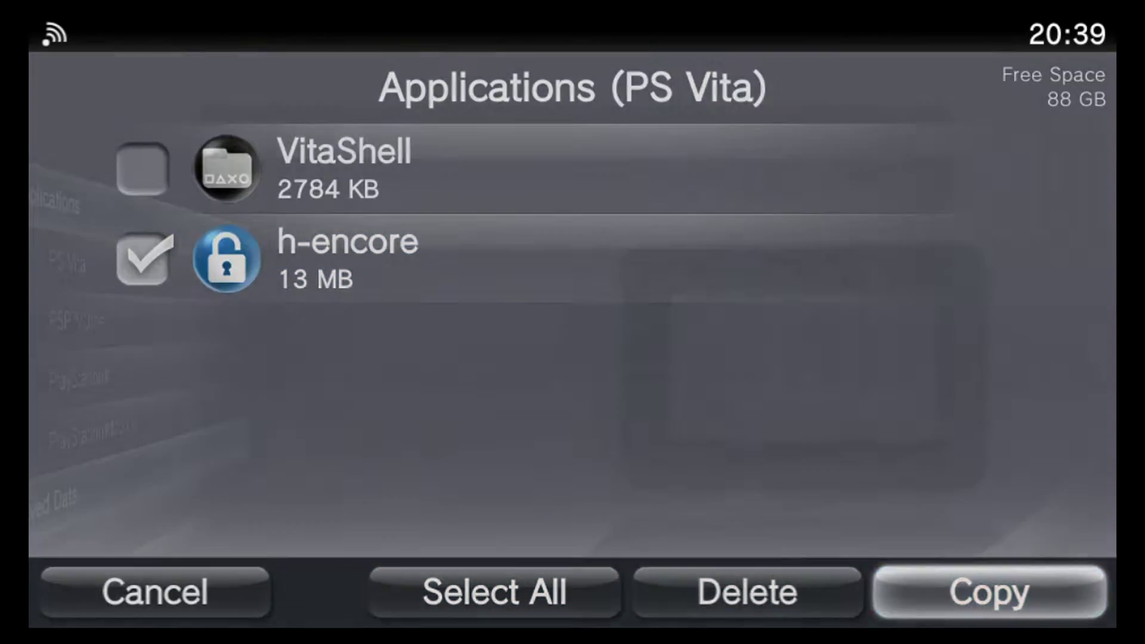
{"action": "key", "text": "Right"}
{"action": "key", "text": "Return"}
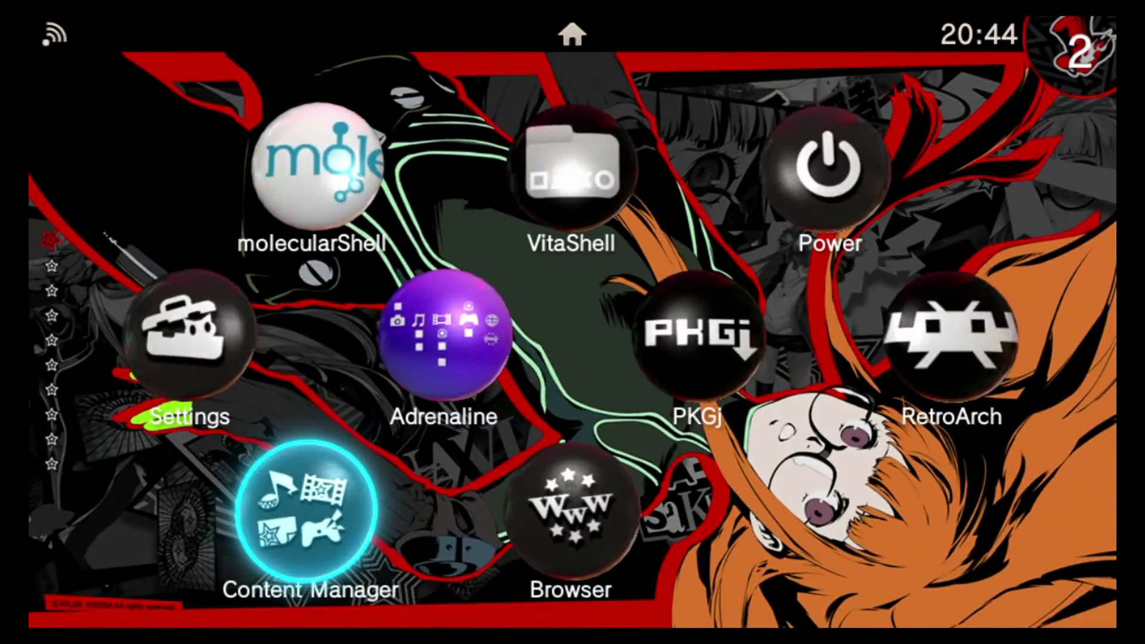
{"action": "scroll", "coordinate": [573, 340], "scroll_direction": "down", "scroll_amount": 1}
{"action": "scroll", "coordinate": [572, 340], "scroll_direction": "down", "scroll_amount": 5}
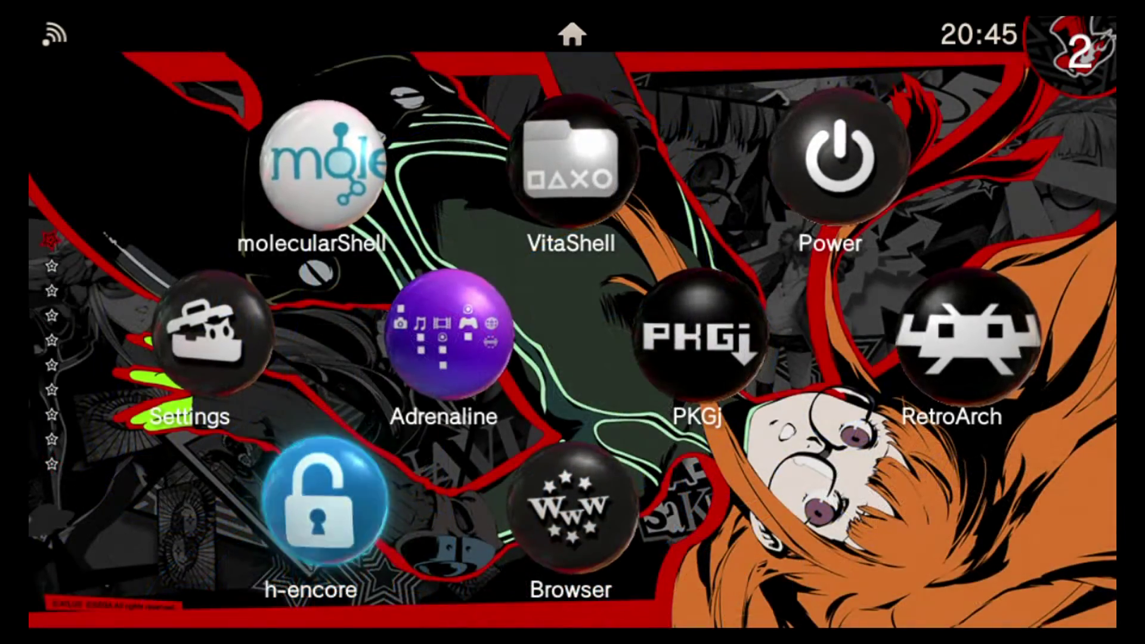
Open the h-encore bubble, press Start, and answer Yes to the trophy warning
{"action": "key", "text": "Return"}
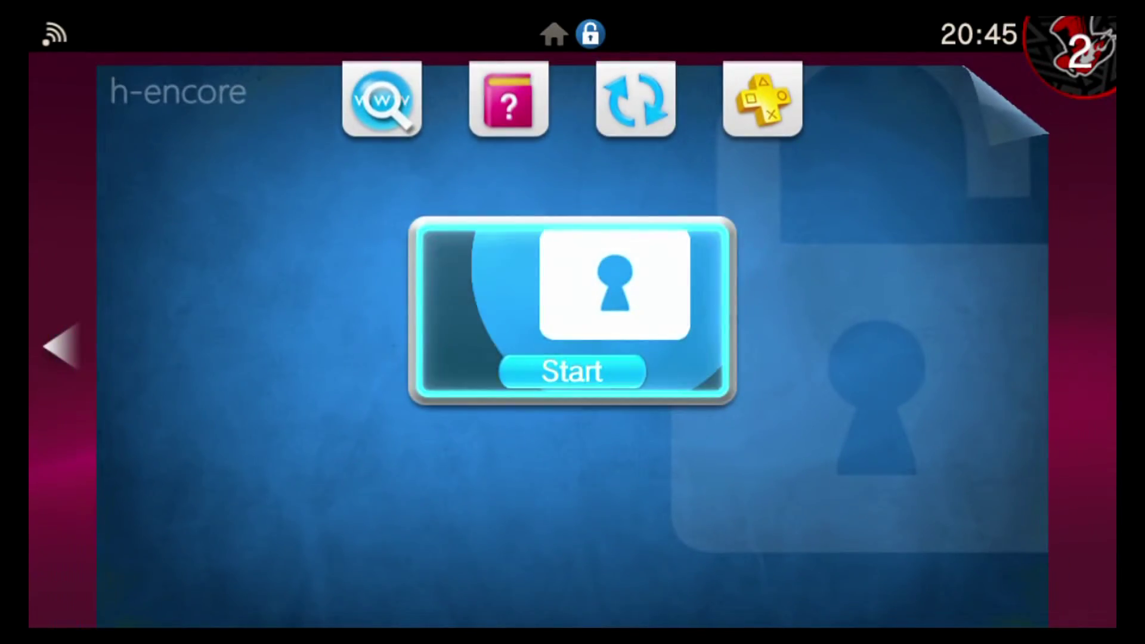
{"action": "key", "text": "Return"}
{"action": "key", "text": "Right"}
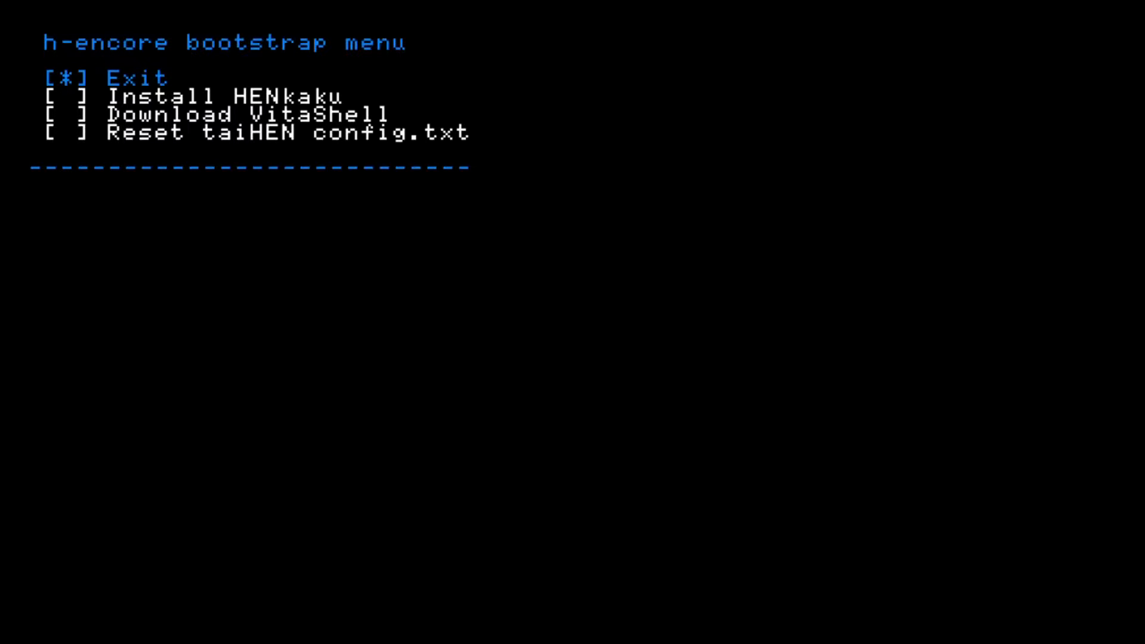
Choose Install HENkaku, then Download VitaShell, then Exit in the h-encore bootstrap menu
{"action": "key", "text": "Down"}
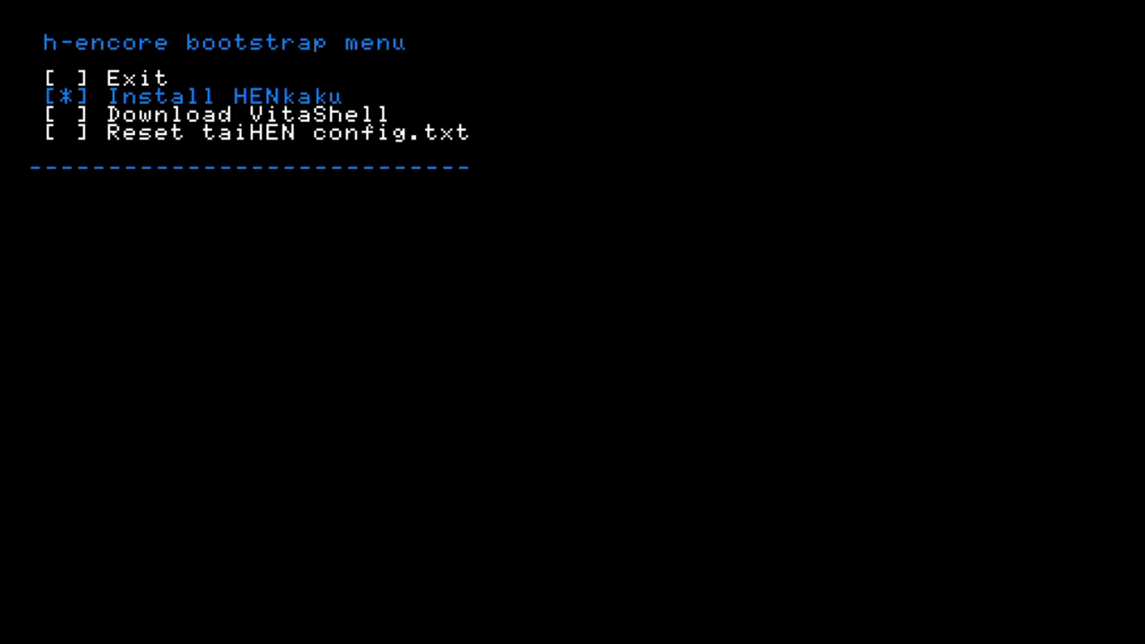
{"action": "key", "text": "Return"}
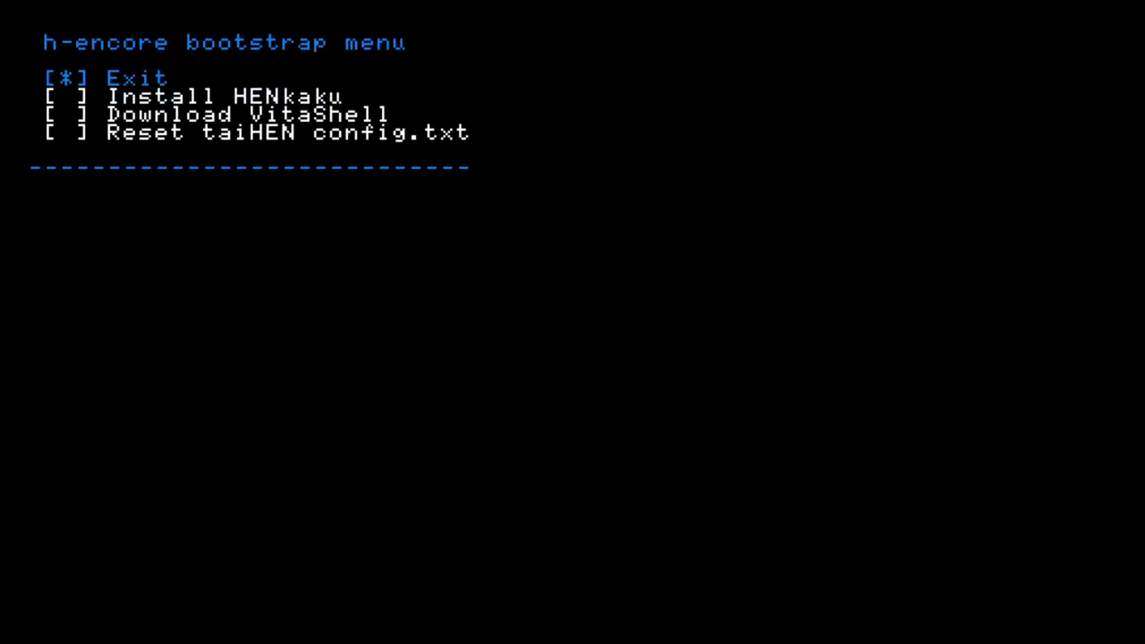
{"action": "key", "text": "Down"}
{"action": "key", "text": "Down"}
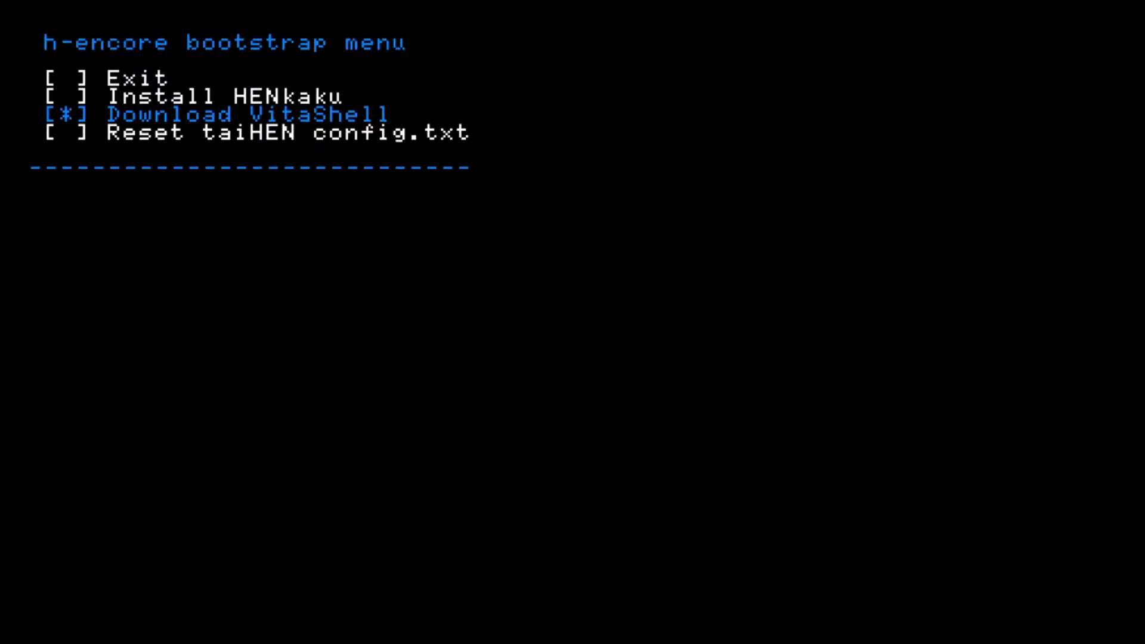
{"action": "key", "text": "Return"}
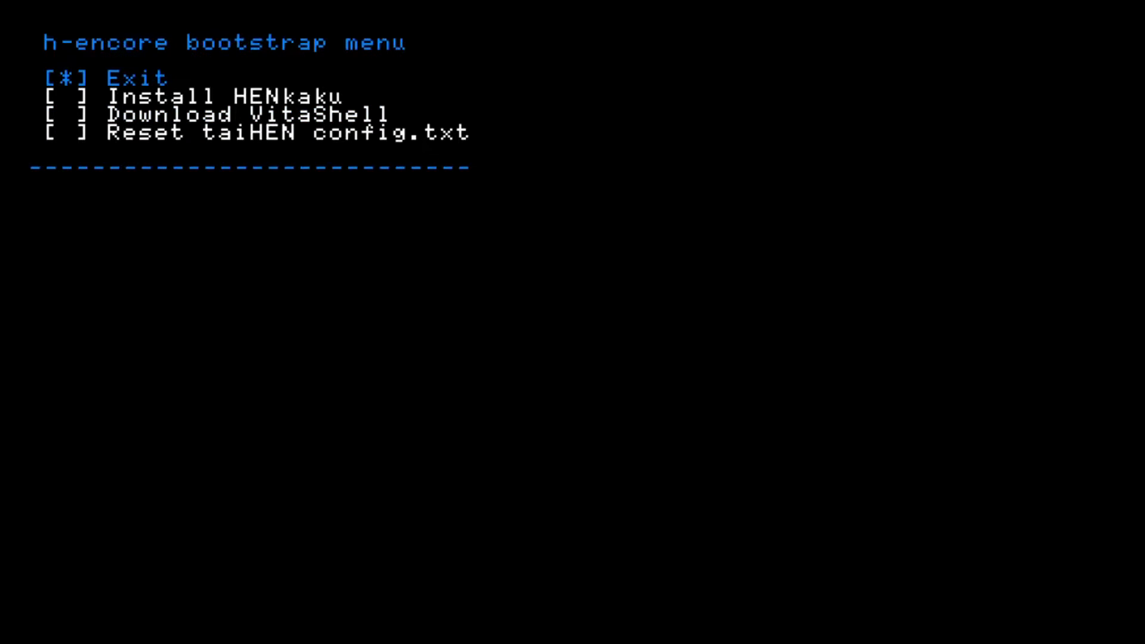
{"action": "key", "text": "Return"}
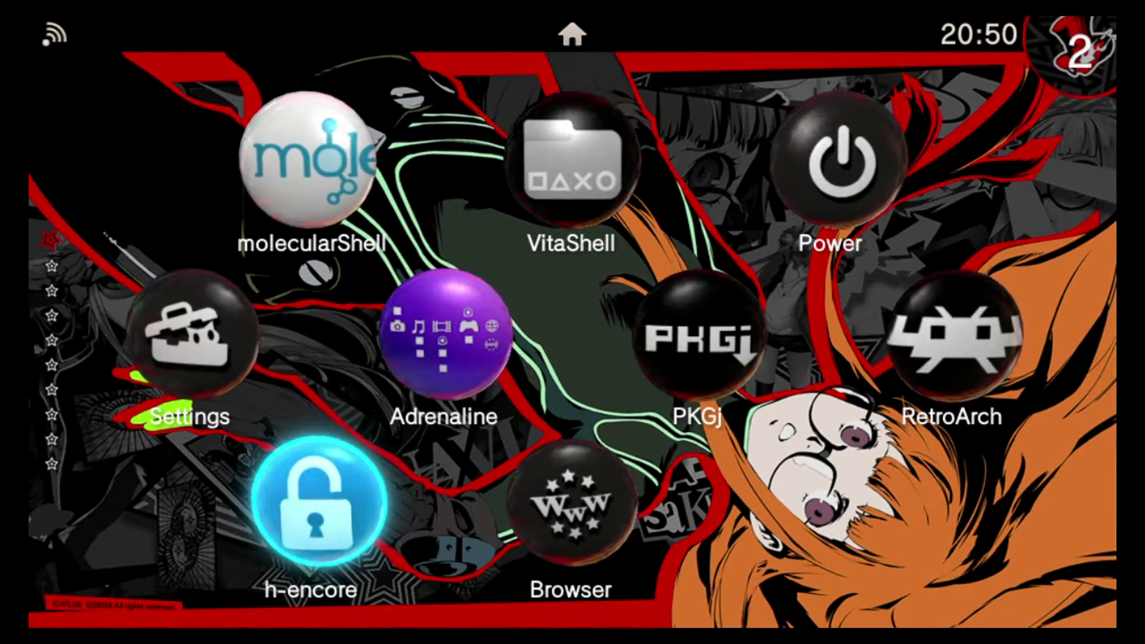
Launch the Settings app from the home screen
{"action": "key", "text": "Up"}
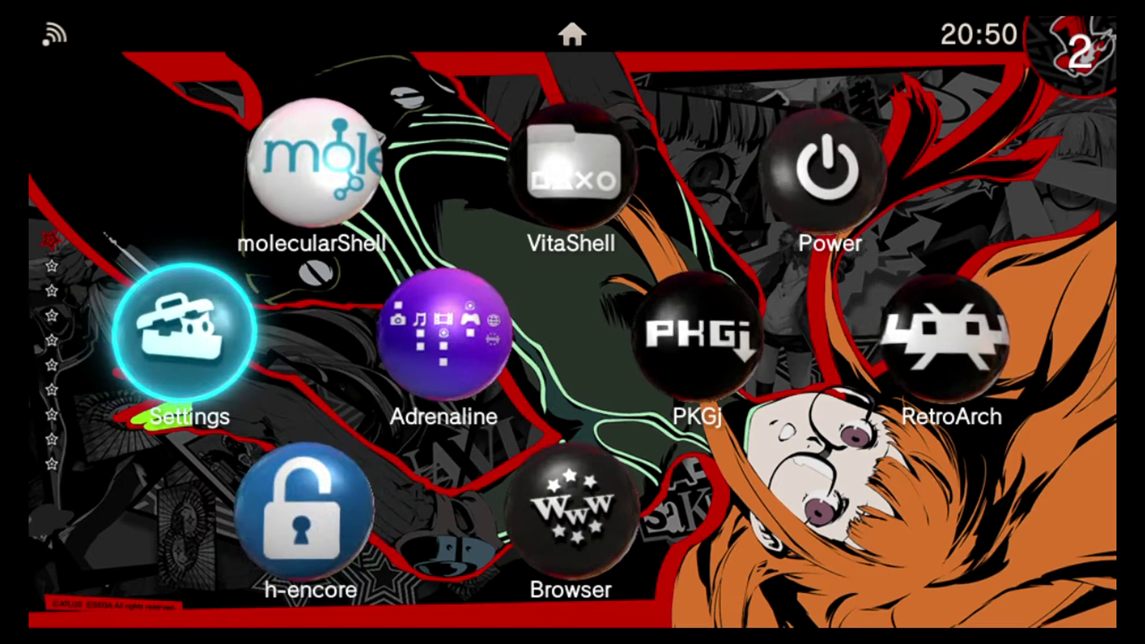
{"action": "key", "text": "Right"}
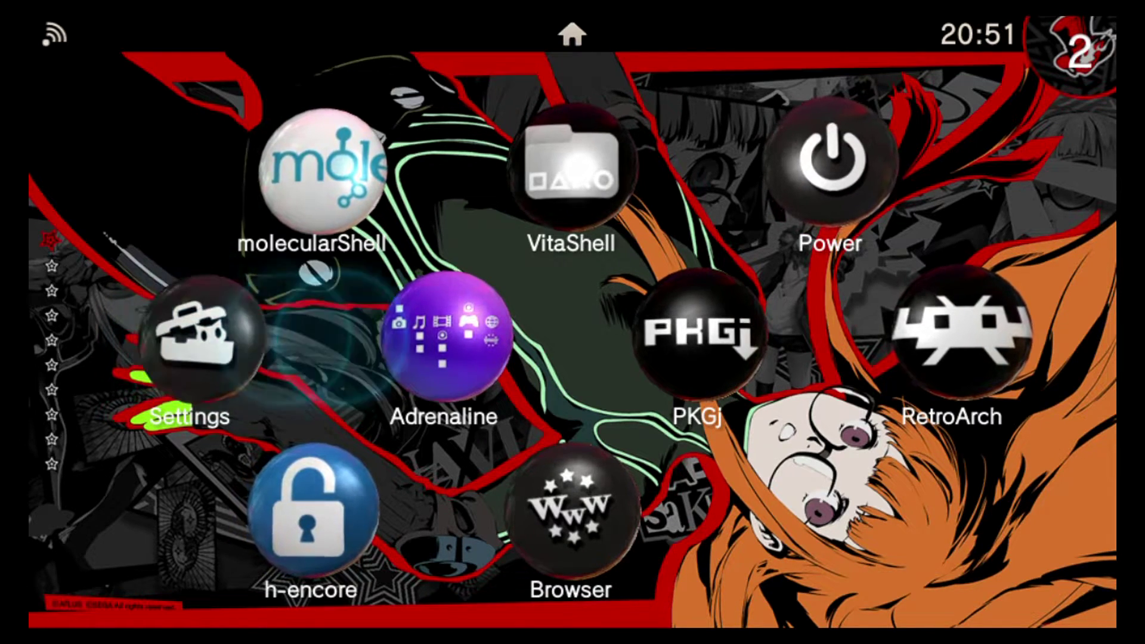
{"action": "key", "text": "Up"}
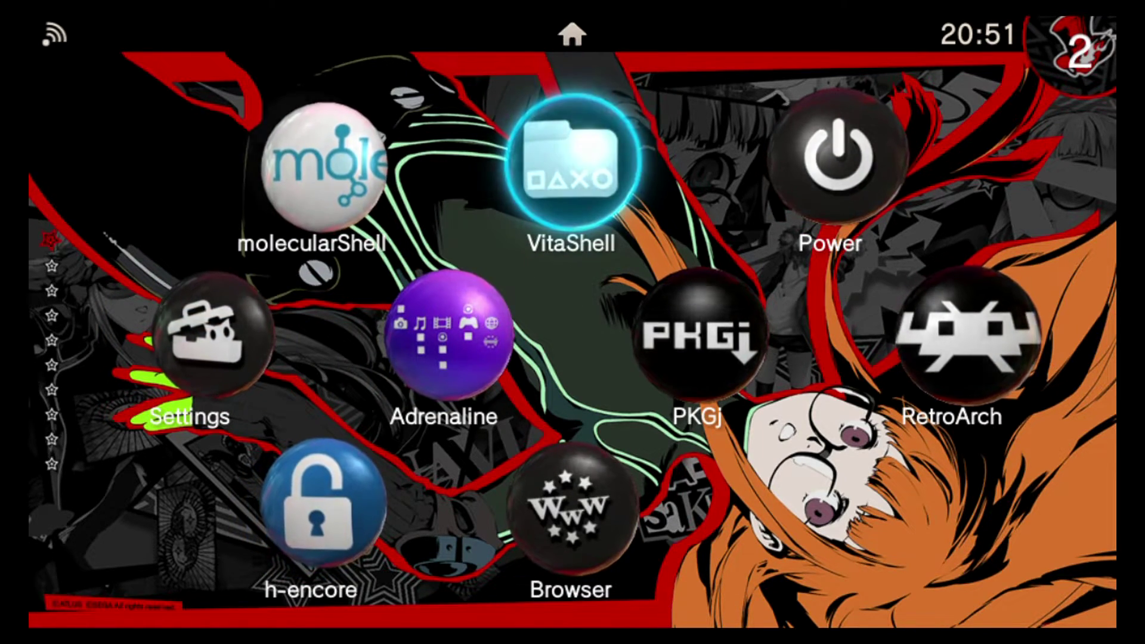
{"action": "key", "text": "Down"}
{"action": "key", "text": "Left"}
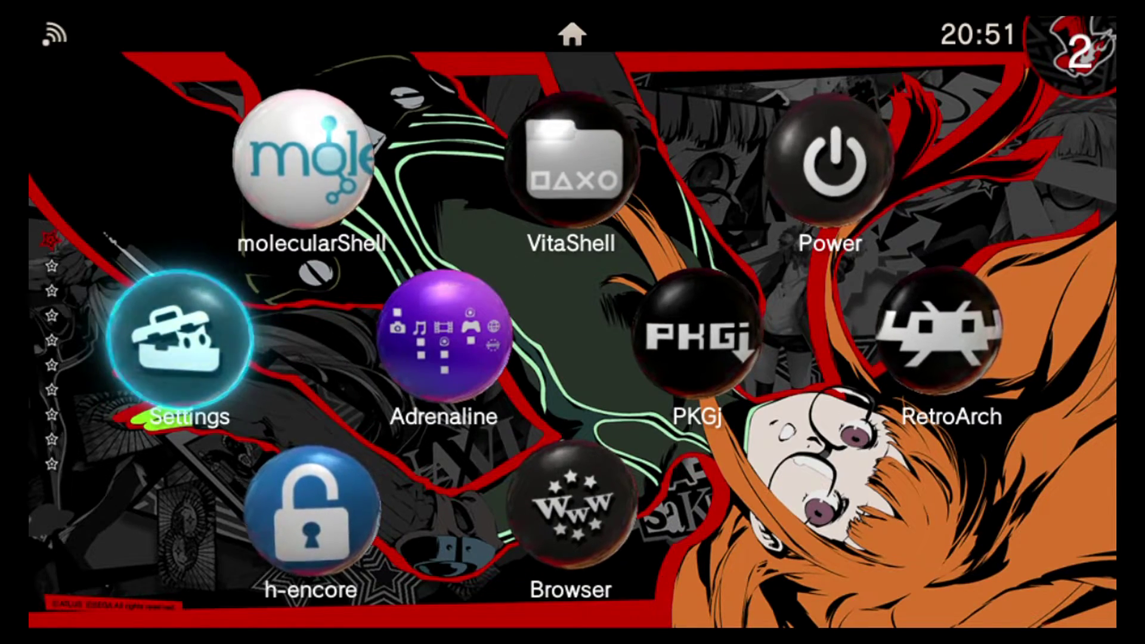
{"action": "key", "text": "Return"}
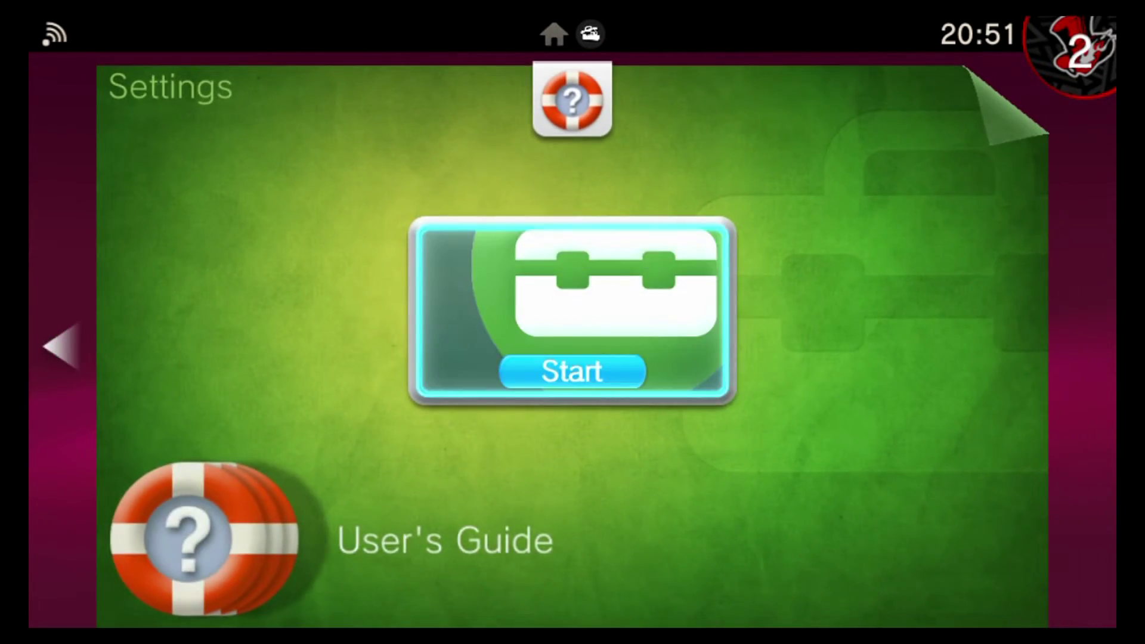
{"action": "key", "text": "Return"}
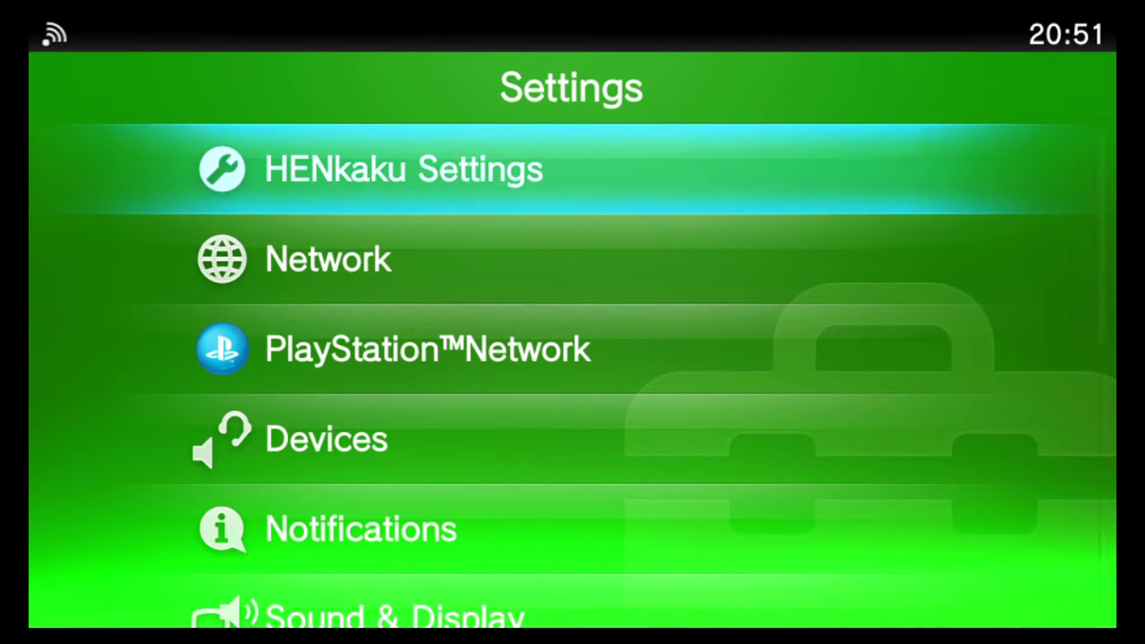
Open HENkaku Settings and review the Unsafe Homebrew and PSN spoofing Enable boxes
{"action": "key", "text": "Return"}
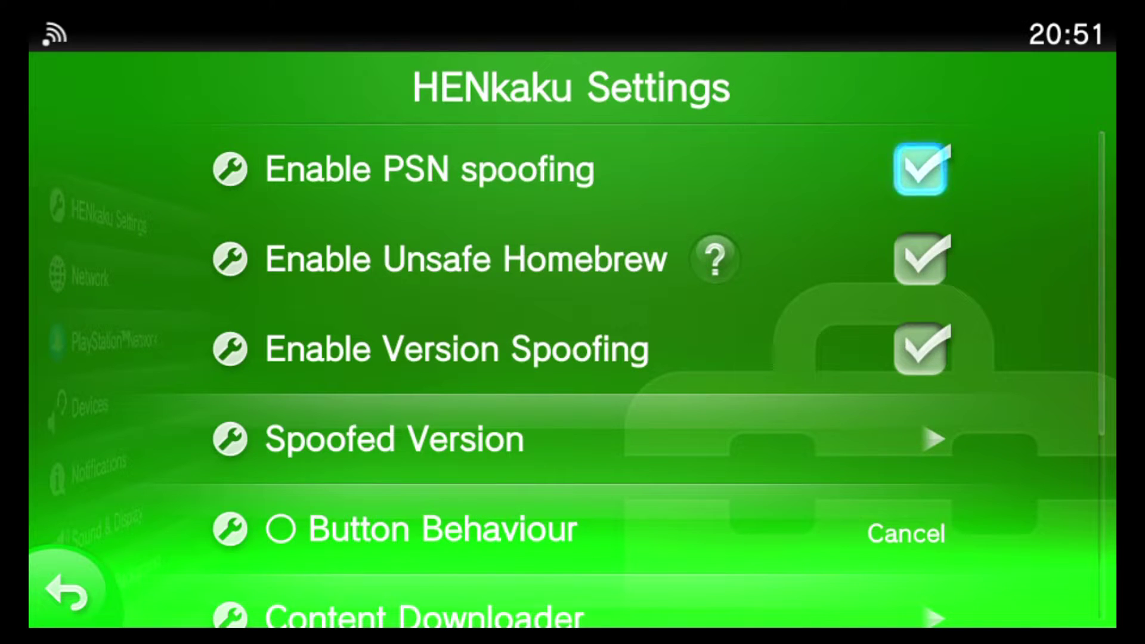
{"action": "key", "text": "Down"}
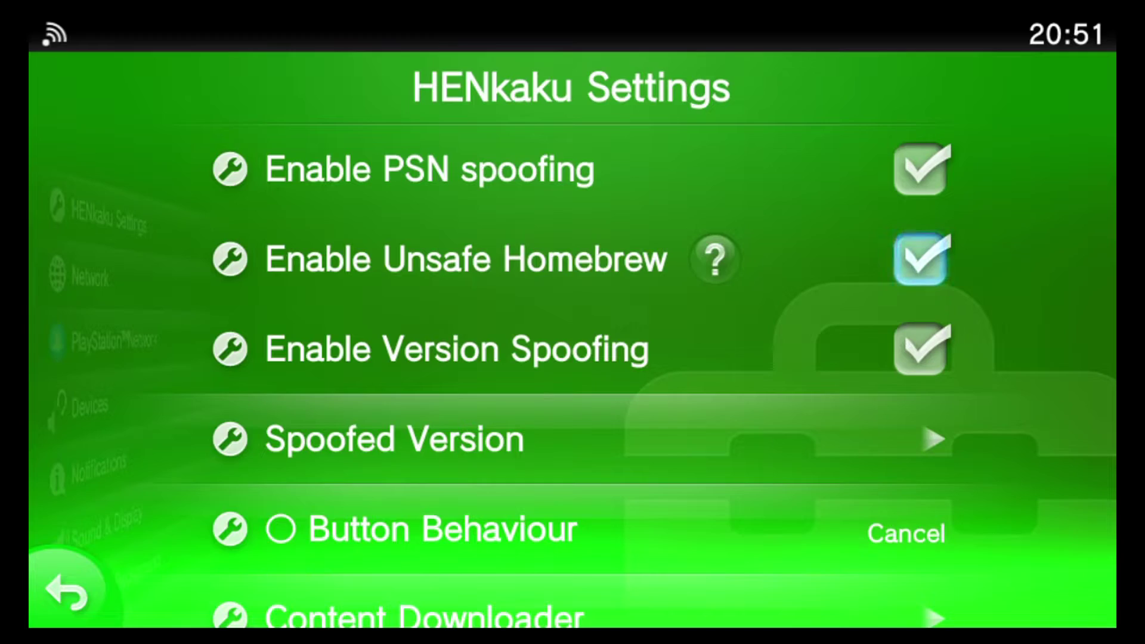
{"action": "key", "text": "Up"}
Check System > Auto-Start Settings shows Download Update File unchecked, then return home
{"action": "key", "text": "Escape"}
{"action": "key", "text": "Down"}
{"action": "key", "text": "Down"}
{"action": "key", "text": "Down"}
{"action": "key", "text": "Down"}
{"action": "key", "text": "Down"}
{"action": "key", "text": "Down"}
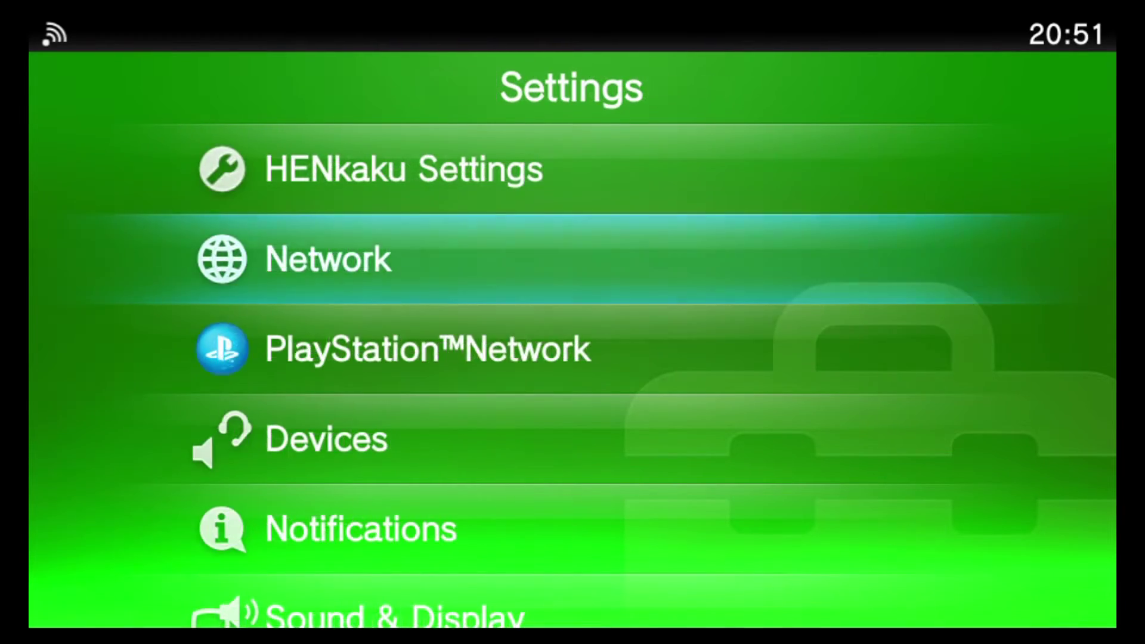
{"action": "key", "text": "Down"}
{"action": "key", "text": "Down"}
{"action": "key", "text": "Down"}
{"action": "key", "text": "Down"}
{"action": "key", "text": "Down"}
{"action": "key", "text": "Down"}
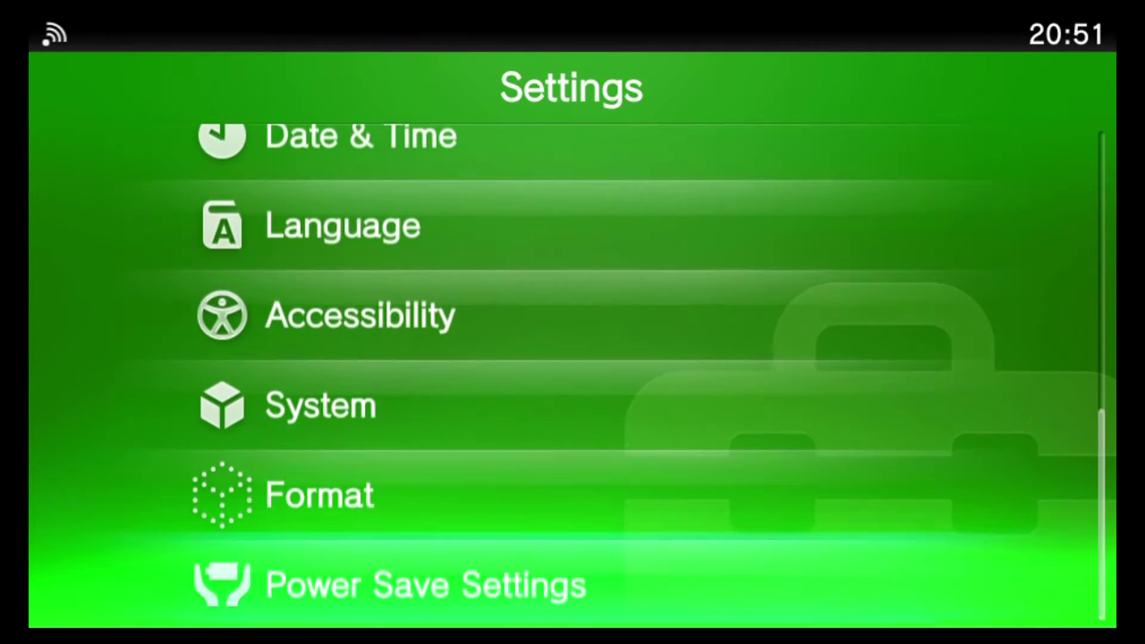
{"action": "key", "text": "Up"}
{"action": "key", "text": "Up"}
{"action": "key", "text": "Return"}
{"action": "key", "text": "Down"}
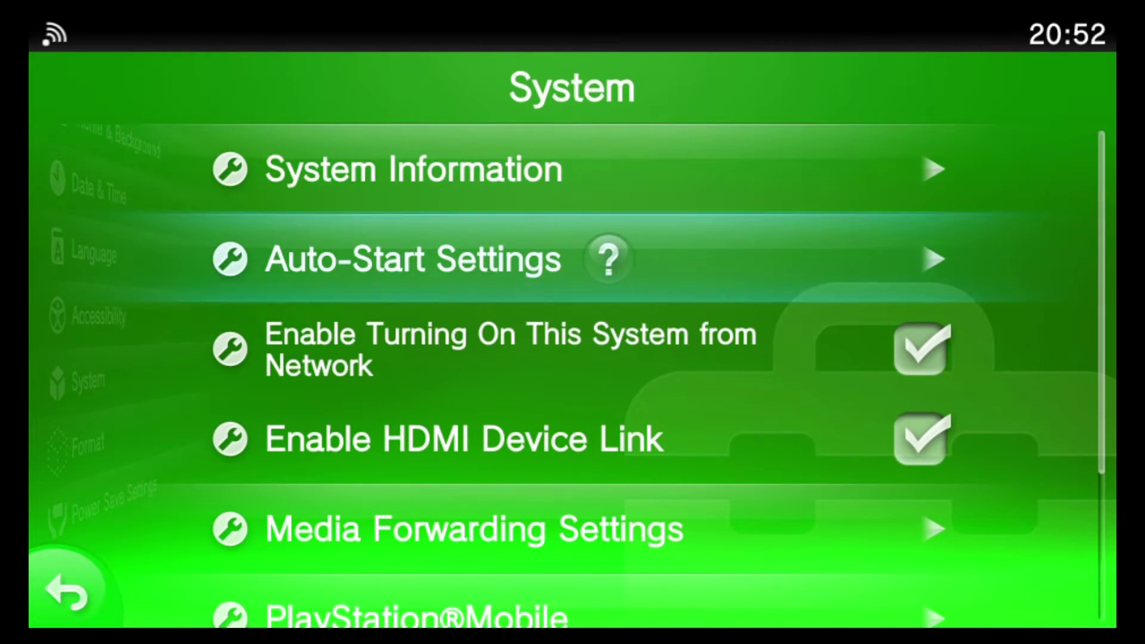
{"action": "key", "text": "Return"}
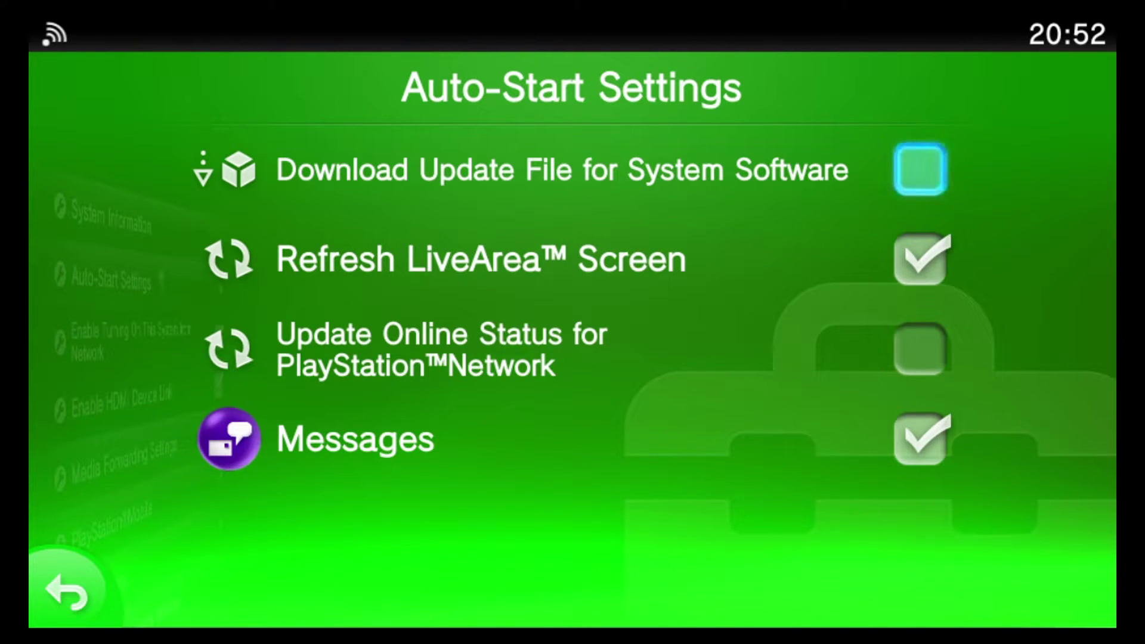
{"action": "key", "text": "super"}
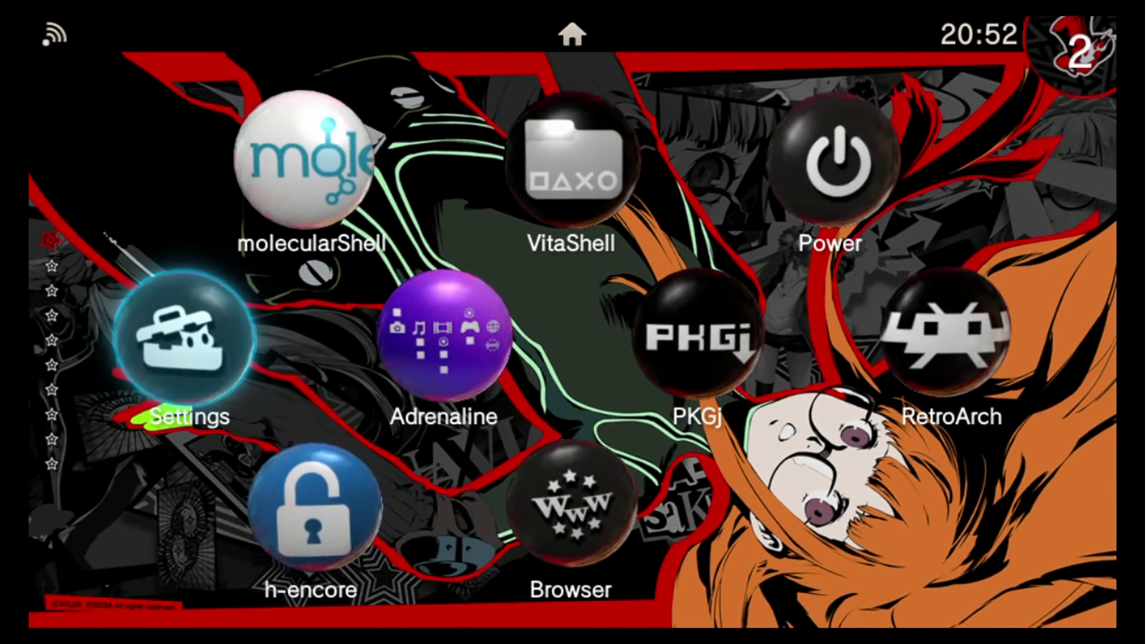
Launch VitaShell and confirm in Main settings that the SELECT button is set to FTP
{"action": "key", "text": "Right"}
{"action": "key", "text": "Up"}
{"action": "key", "text": "Return"}
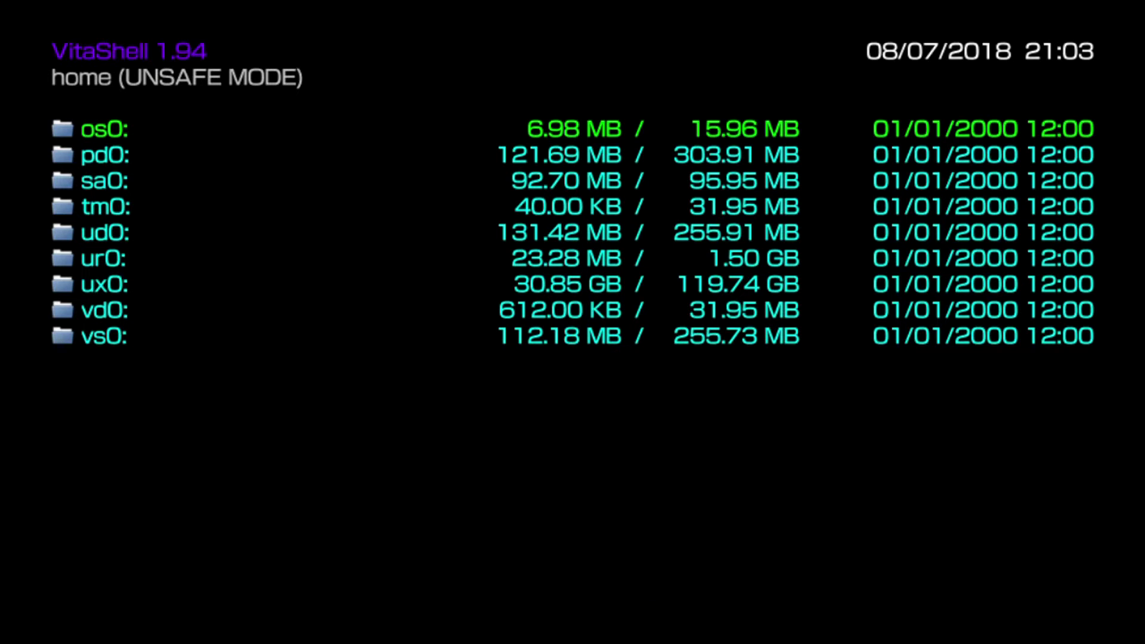
{"action": "key", "text": "Return"}
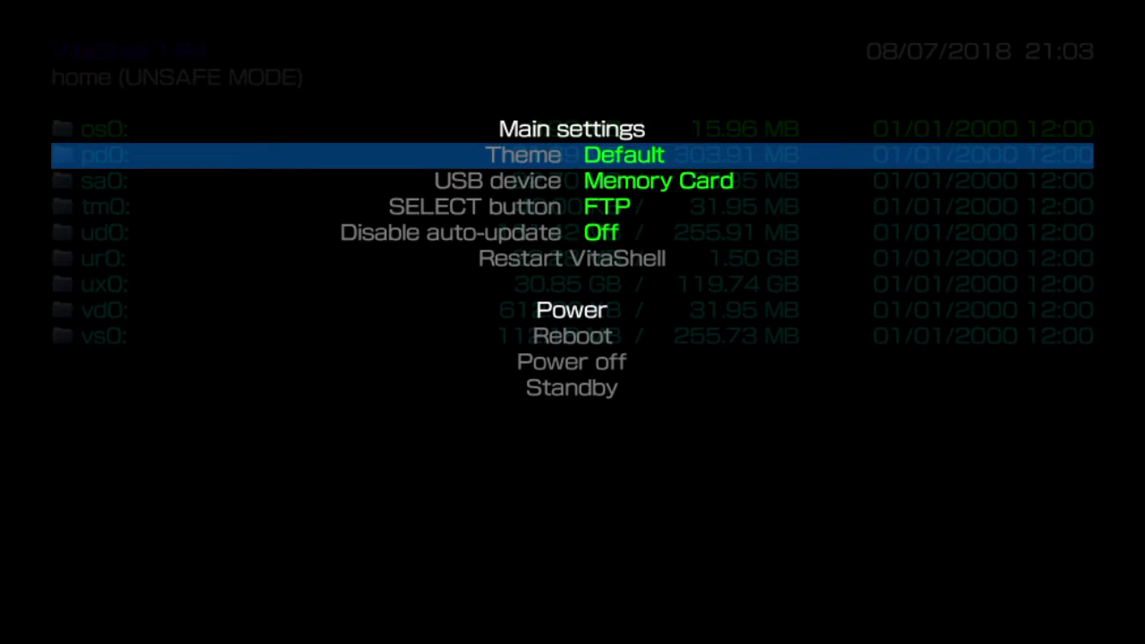
{"action": "key", "text": "Down"}
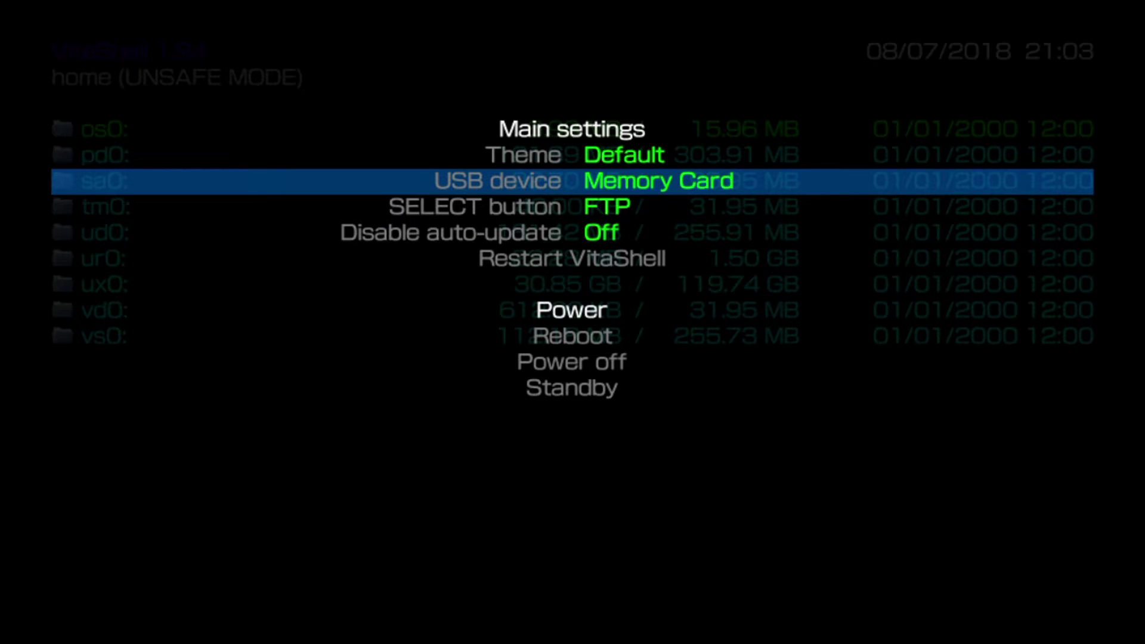
{"action": "key", "text": "Down"}
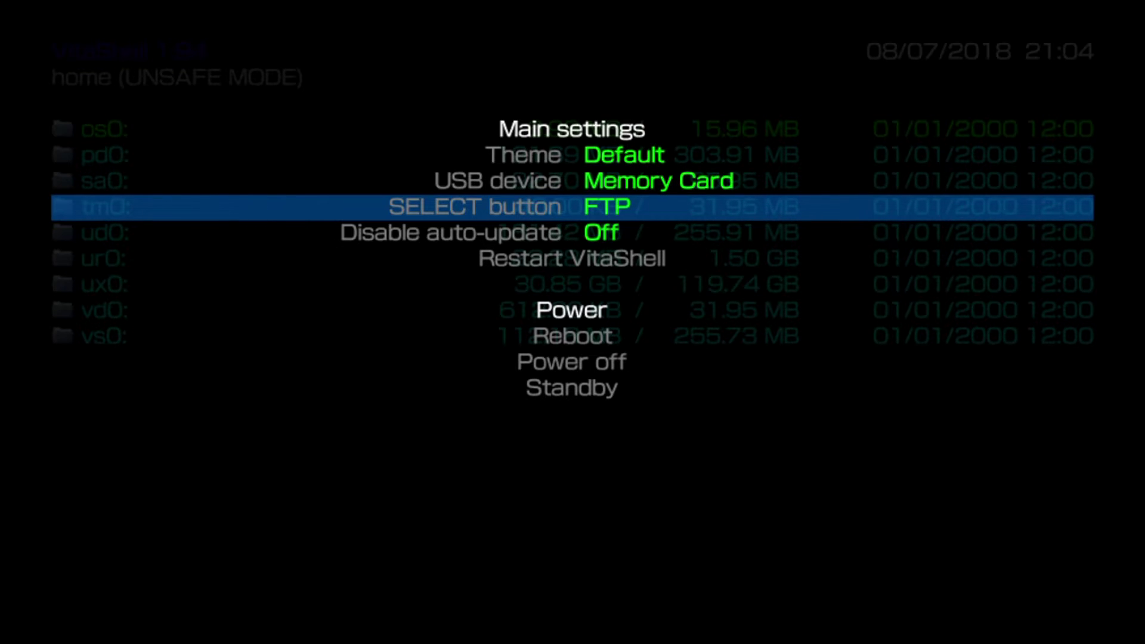
{"action": "key", "text": "Return"}
{"action": "key", "text": "Return"}
{"action": "key", "text": "Up"}
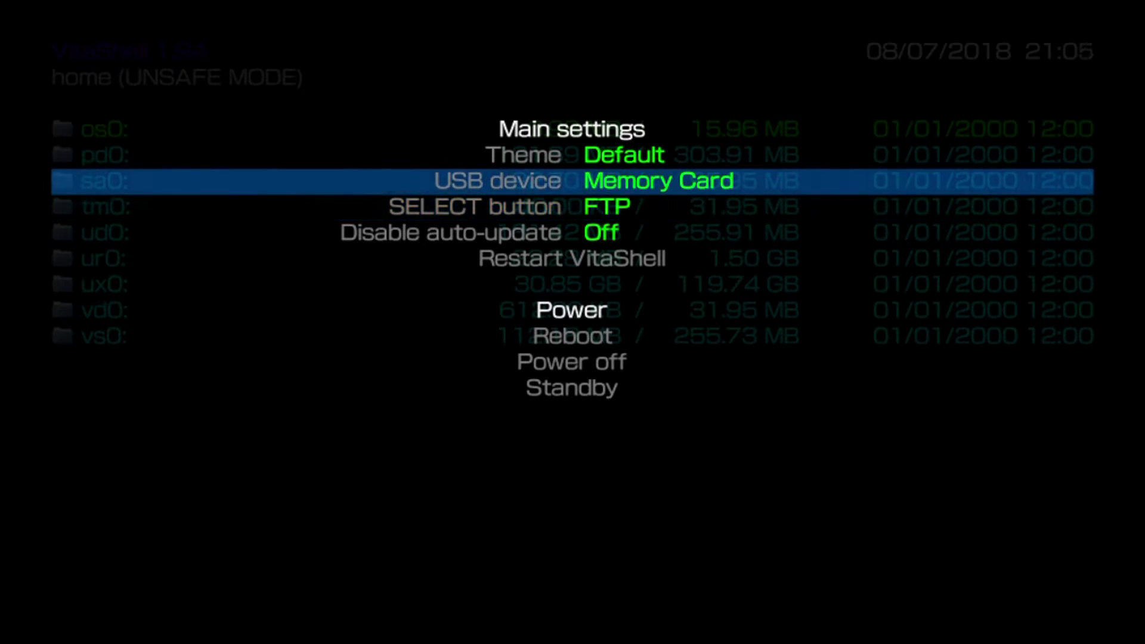
{"action": "key", "text": "Escape"}
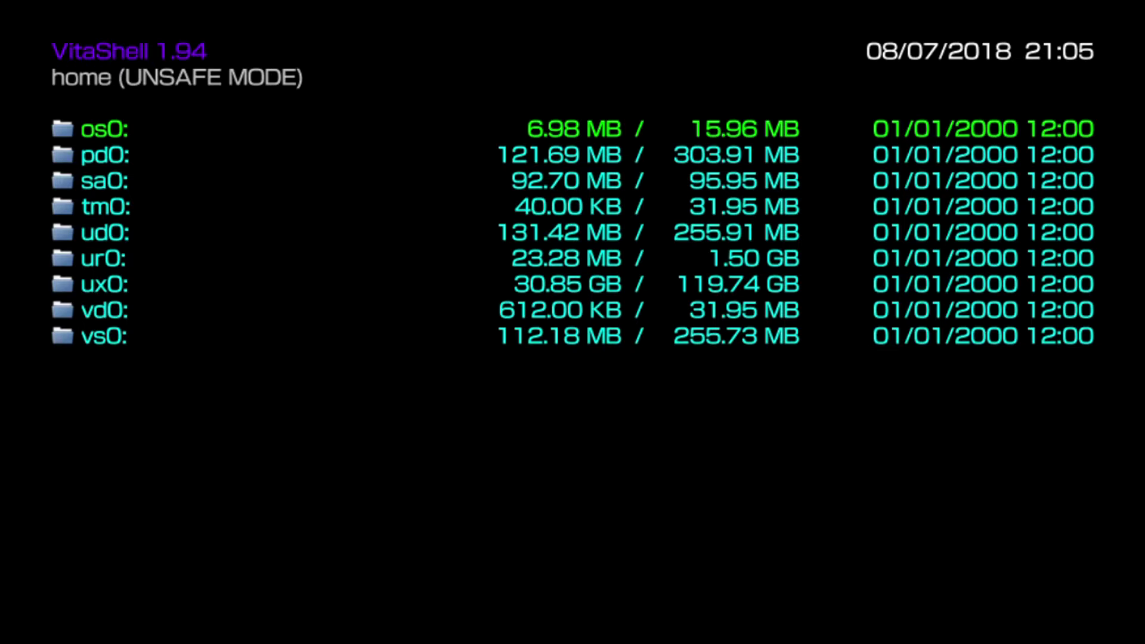
{"action": "key", "text": "Menu"}
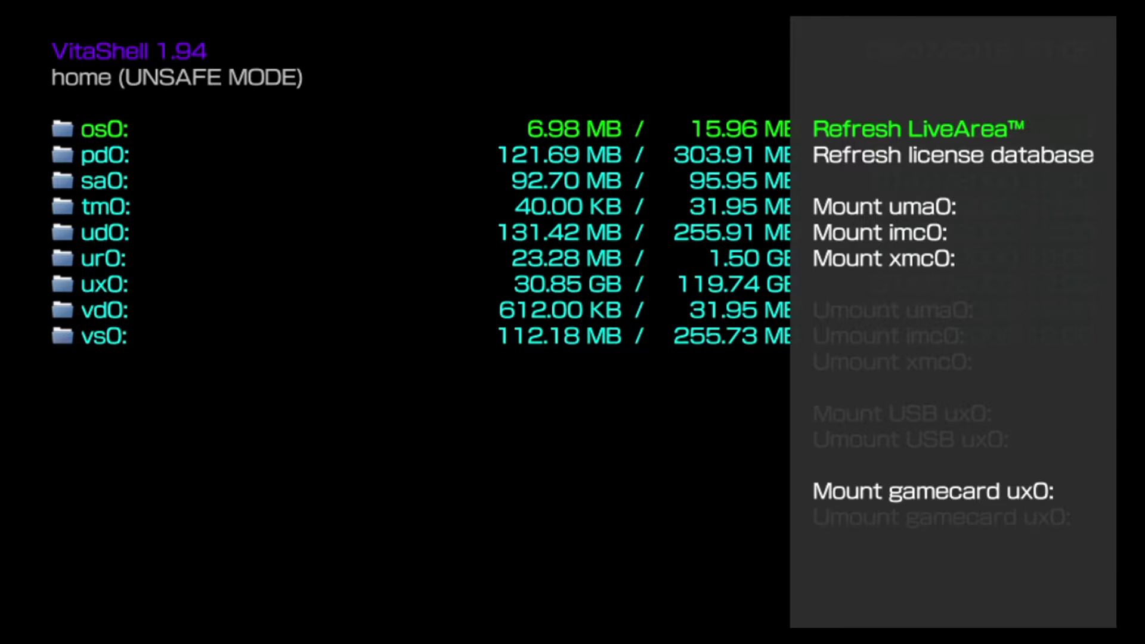
{"action": "key", "text": "Escape"}
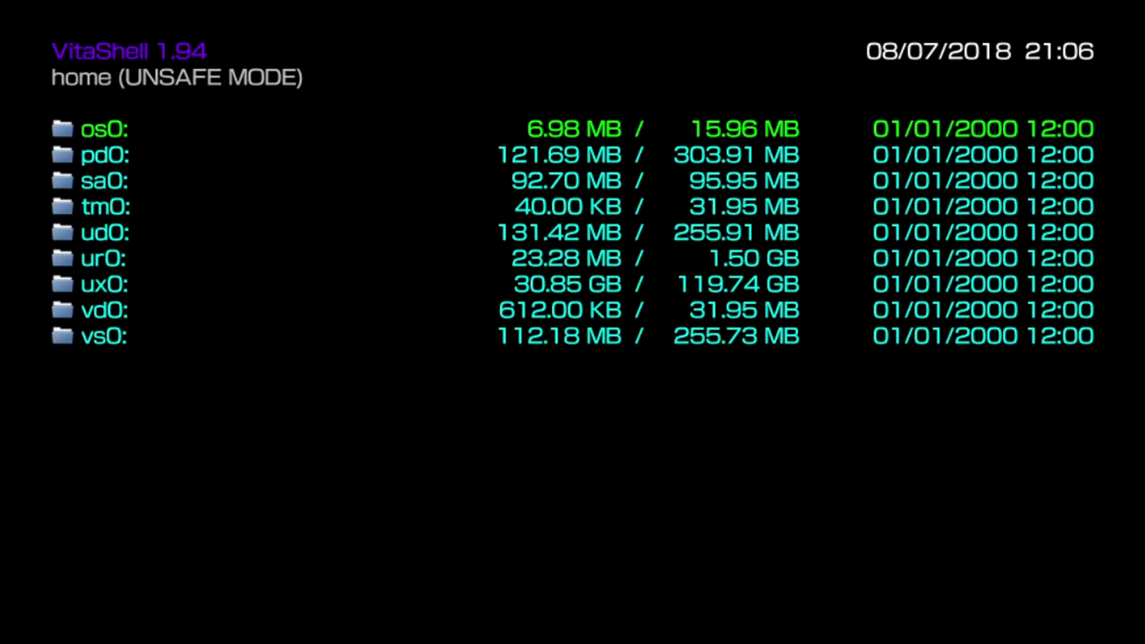
{"action": "key", "text": "Down"}
{"action": "key", "text": "Down"}
{"action": "key", "text": "Down"}
{"action": "key", "text": "Down"}
{"action": "key", "text": "Down"}
{"action": "key", "text": "Down"}
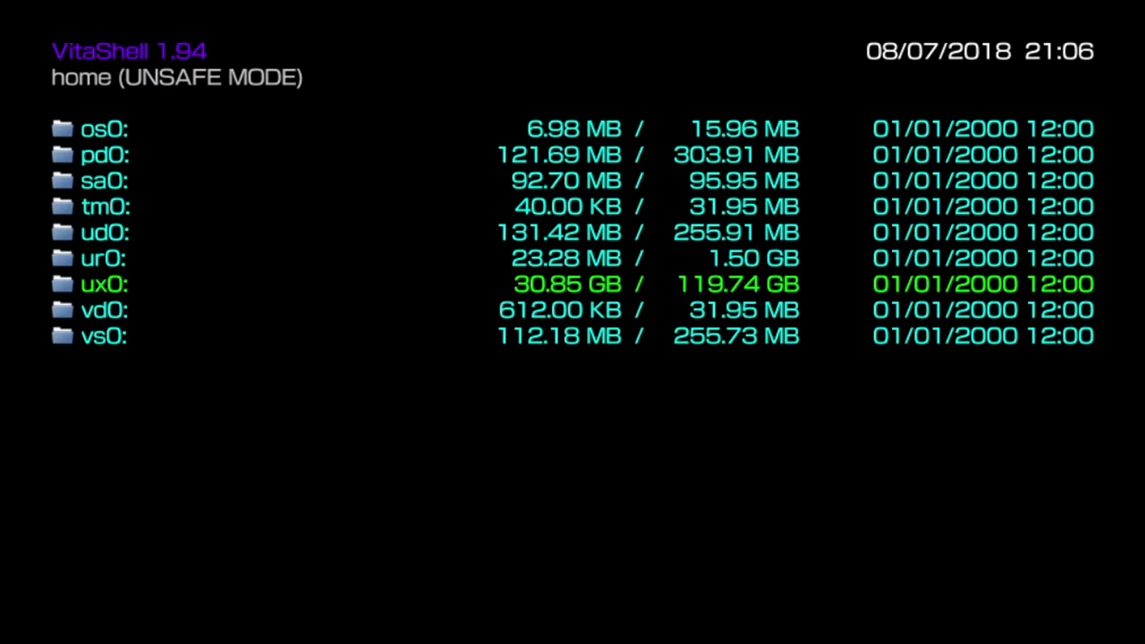
Open ux0: and browse its folders and files down to mai_log.txt
{"action": "key", "text": "Return"}
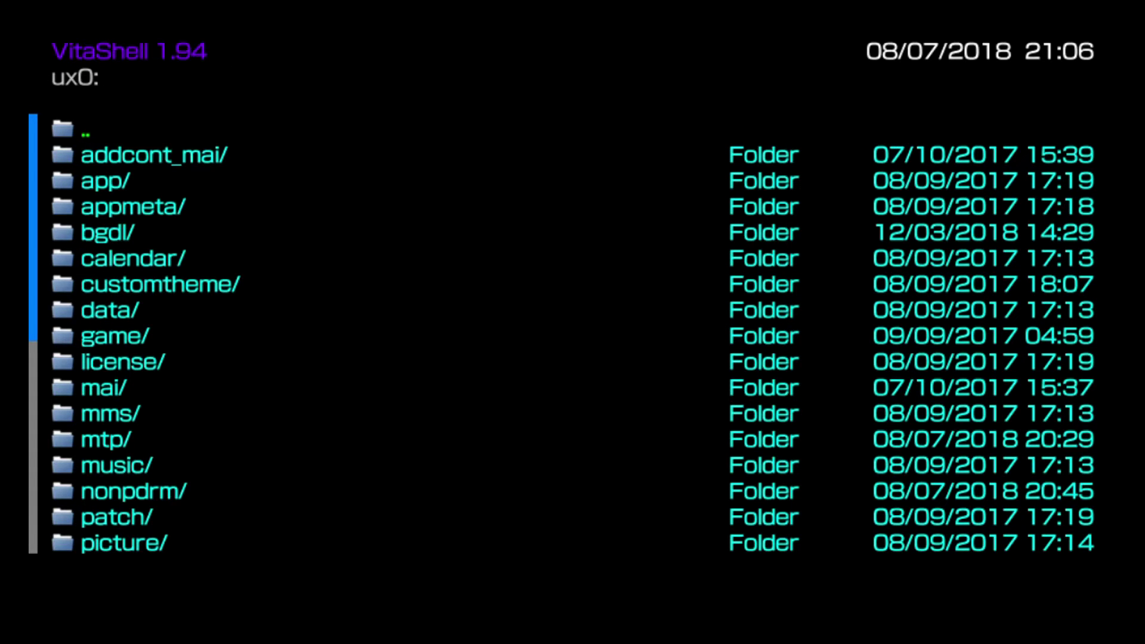
{"action": "key", "text": "Down"}
{"action": "key", "text": "Down"}
{"action": "key", "text": "Down"}
{"action": "key", "text": "Down"}
{"action": "key", "text": "Down"}
{"action": "key", "text": "Down"}
{"action": "key", "text": "Down"}
{"action": "key", "text": "Down"}
{"action": "key", "text": "Down"}
{"action": "key", "text": "Down"}
{"action": "key", "text": "Down"}
{"action": "key", "text": "Down"}
{"action": "key", "text": "Down"}
{"action": "key", "text": "Down"}
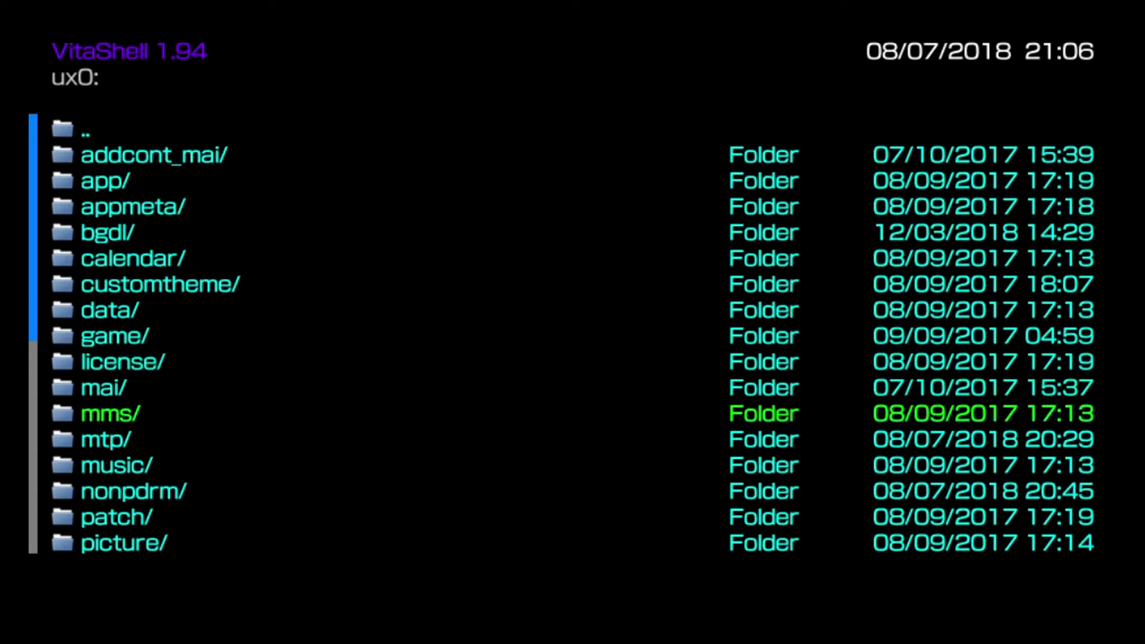
{"action": "key", "text": "Down"}
{"action": "key", "text": "Down"}
{"action": "key", "text": "Down"}
{"action": "key", "text": "Down"}
{"action": "key", "text": "Down"}
{"action": "key", "text": "Down"}
{"action": "key", "text": "Down"}
{"action": "key", "text": "Down"}
{"action": "key", "text": "Down"}
{"action": "key", "text": "Down"}
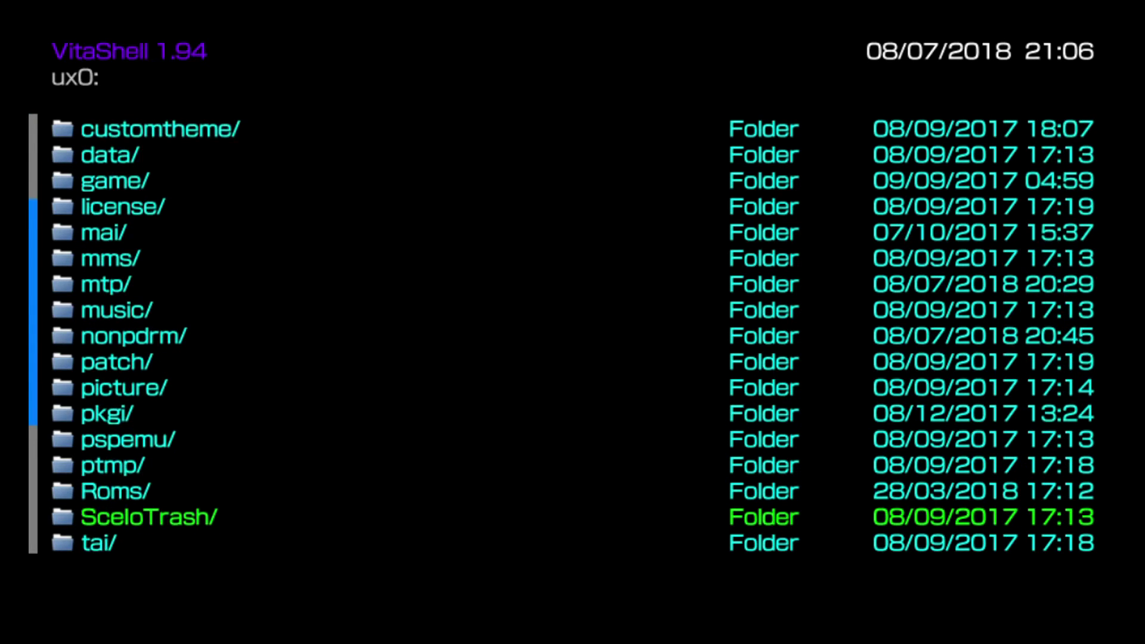
{"action": "key", "text": "Down"}
{"action": "key", "text": "Down"}
{"action": "key", "text": "Down"}
{"action": "key", "text": "Down"}
{"action": "key", "text": "Down"}
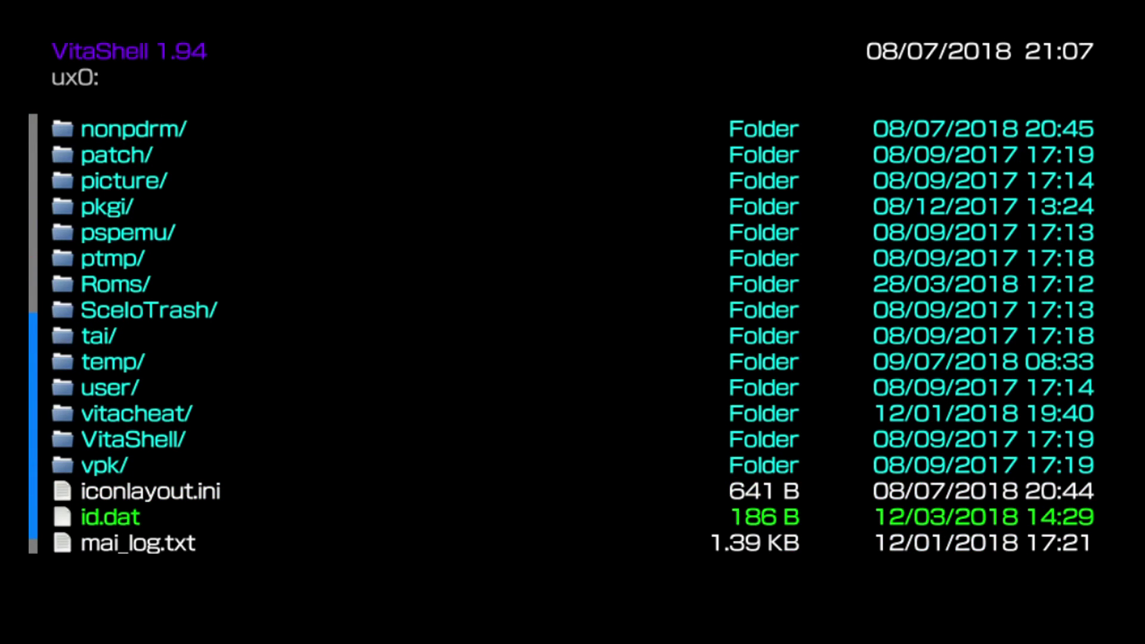
{"action": "key", "text": "Down"}
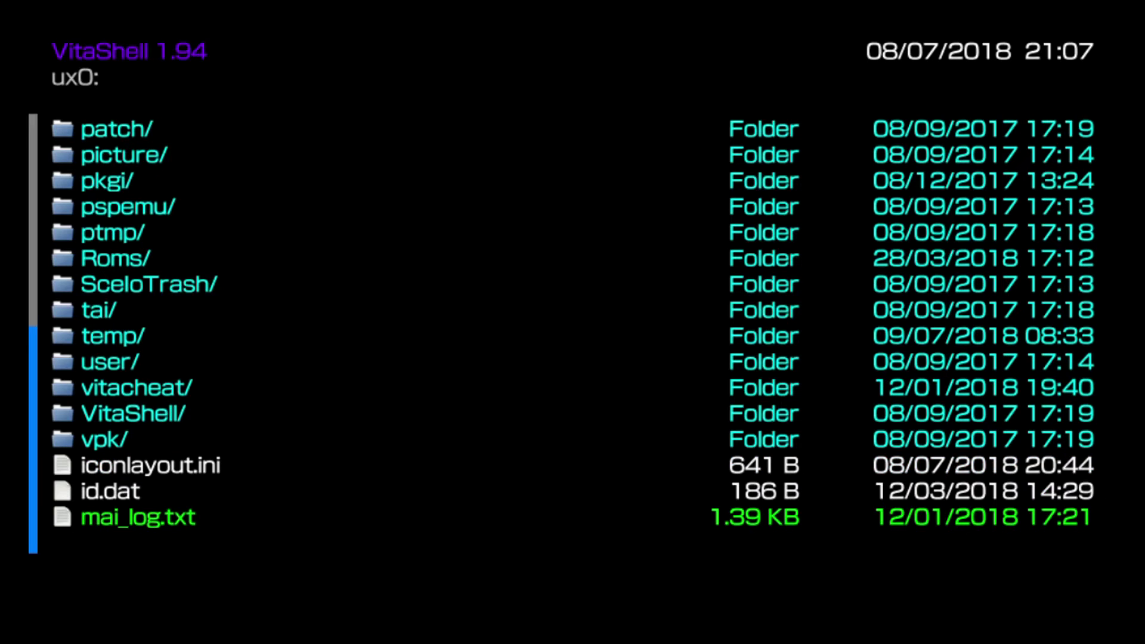
{"action": "key", "text": "Up"}
{"action": "key", "text": "Up"}
{"action": "key", "text": "Up"}
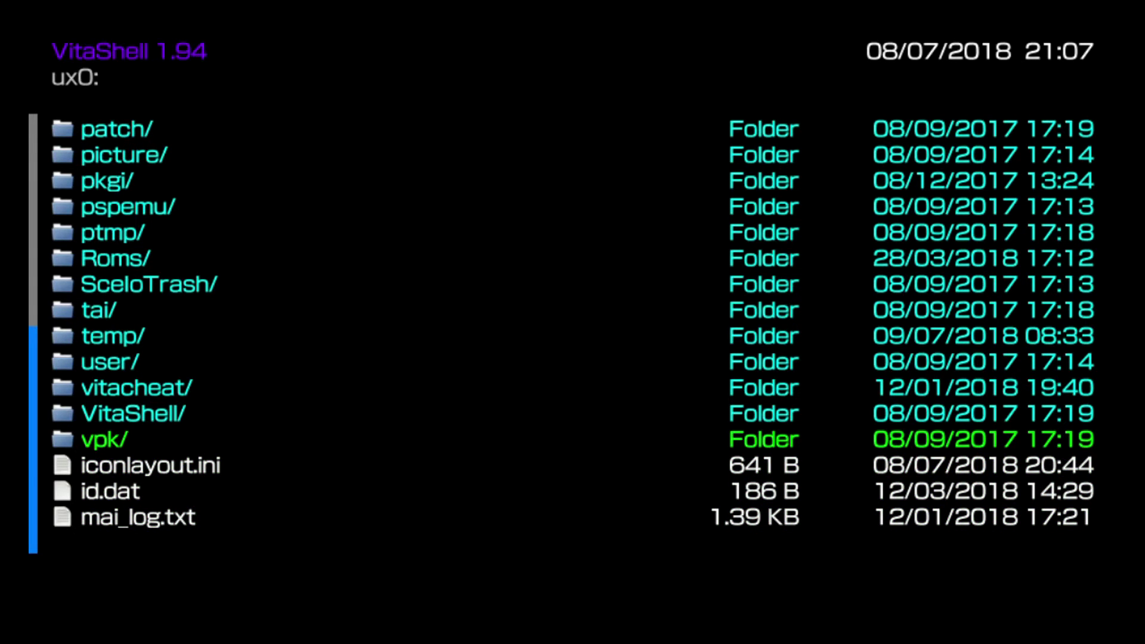
{"action": "key", "text": "Down"}
{"action": "key", "text": "Down"}
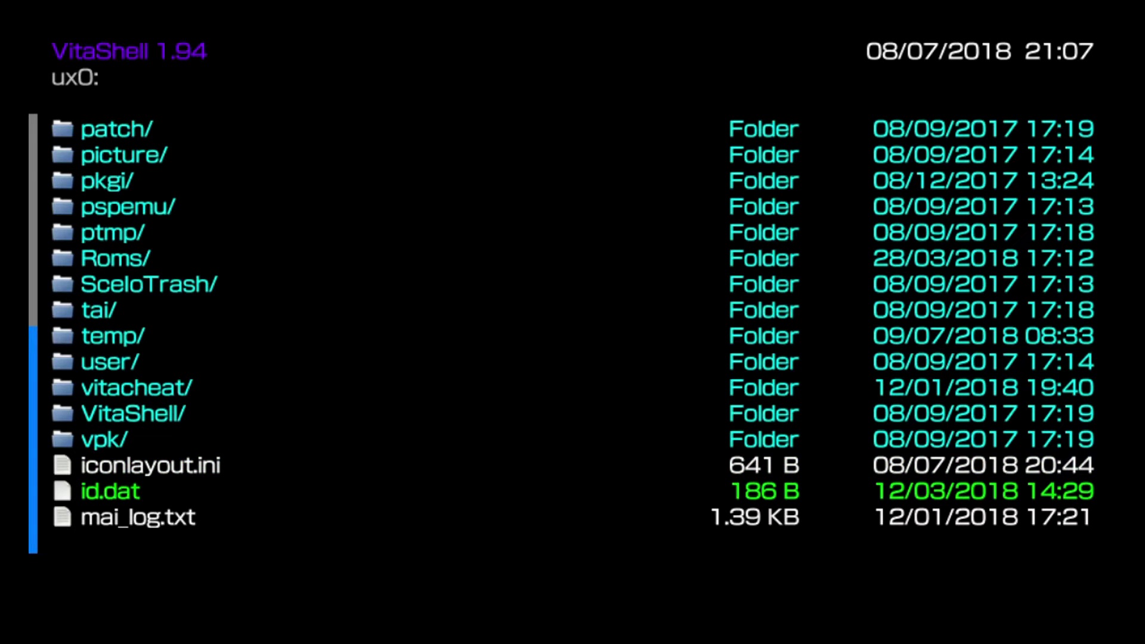
{"action": "key", "text": "Up"}
{"action": "key", "text": "Up"}
{"action": "key", "text": "Up"}
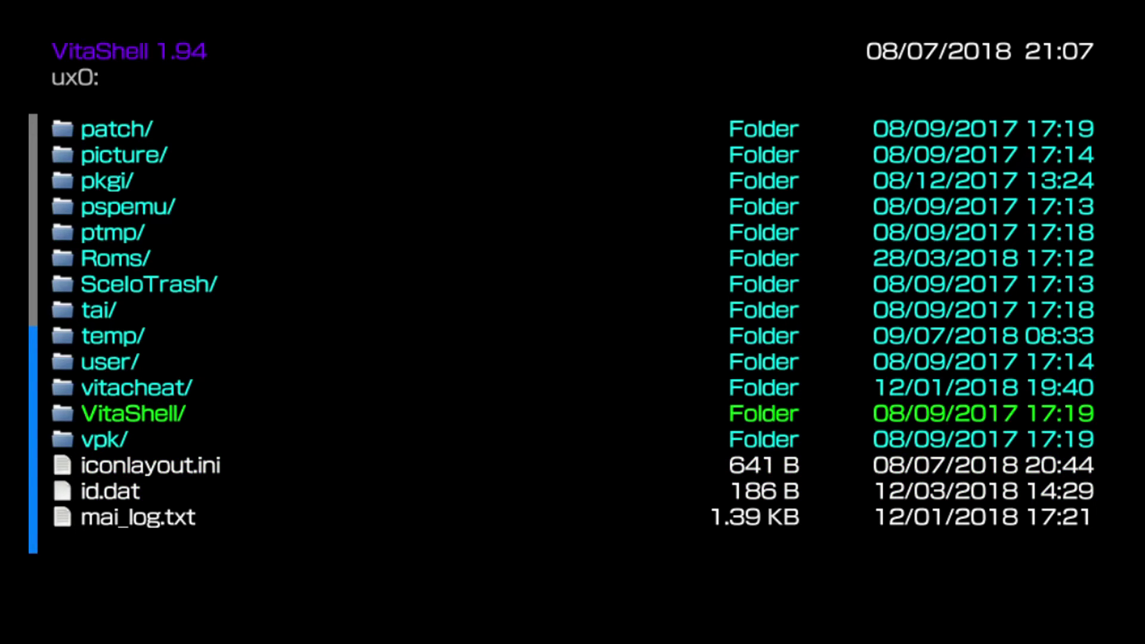
{"action": "key", "text": "Down"}
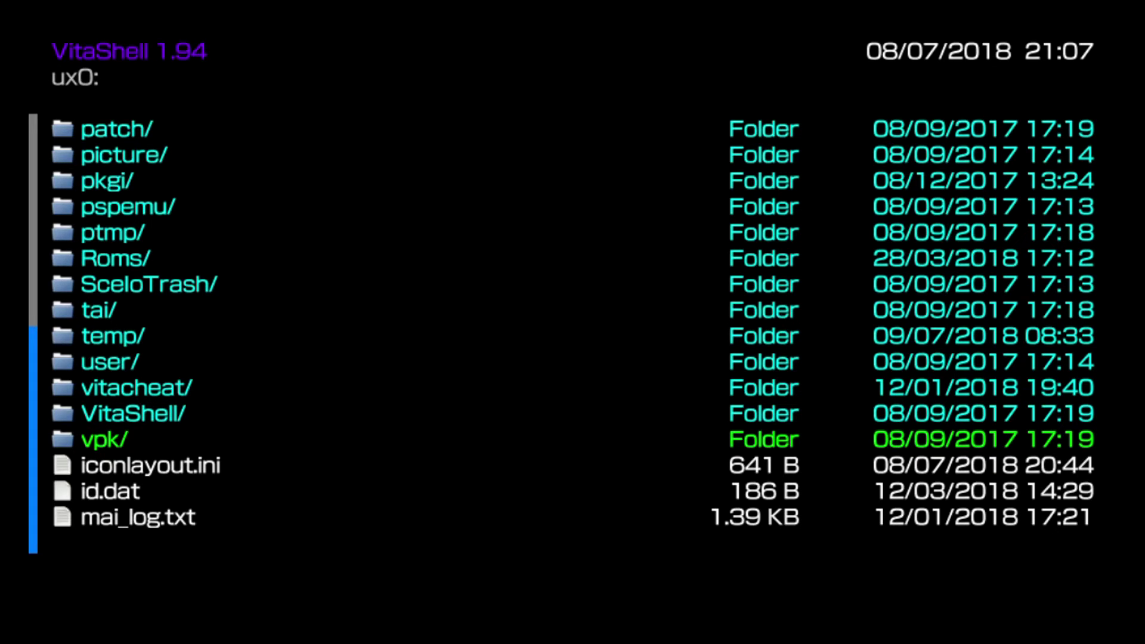
{"action": "key", "text": "Down"}
{"action": "key", "text": "Down"}
{"action": "key", "text": "Down"}
Start creating a new folder from the file actions menu, then dismiss the name keyboard
{"action": "key", "text": "Menu"}
{"action": "key", "text": "Down"}
{"action": "key", "text": "Down"}
{"action": "key", "text": "Down"}
{"action": "key", "text": "Down"}
{"action": "key", "text": "Down"}
{"action": "key", "text": "Right"}
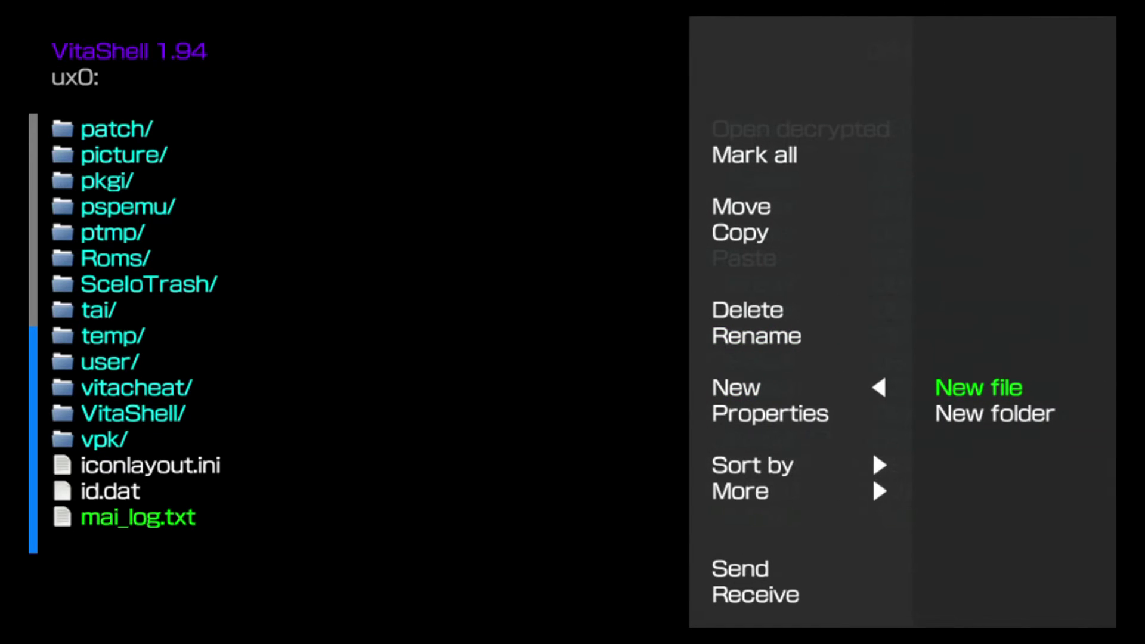
{"action": "key", "text": "Down"}
{"action": "key", "text": "Return"}
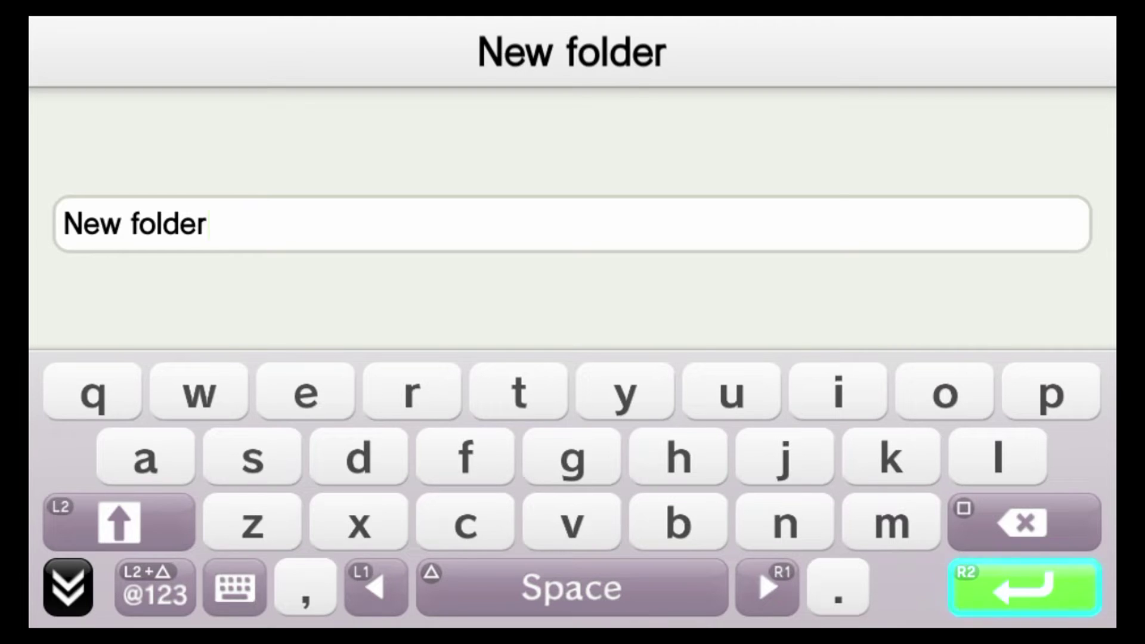
{"action": "key", "text": "Return"}
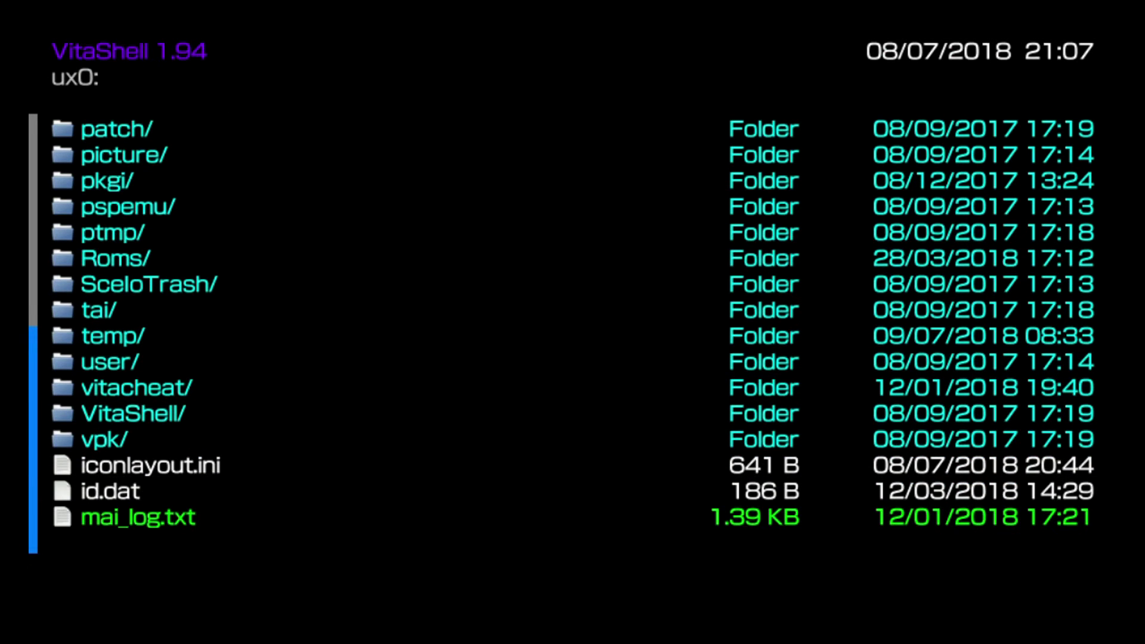
Select the vpk folder and start VitaShell's FTP server with SELECT
{"action": "key", "text": "Up"}
{"action": "key", "text": "Up"}
{"action": "key", "text": "Up"}
{"action": "key", "text": "Up"}
{"action": "key", "text": "Down"}
{"action": "key", "text": "Up"}
{"action": "key", "text": "Up"}
{"action": "key", "text": "Down"}
{"action": "key", "text": "Down"}
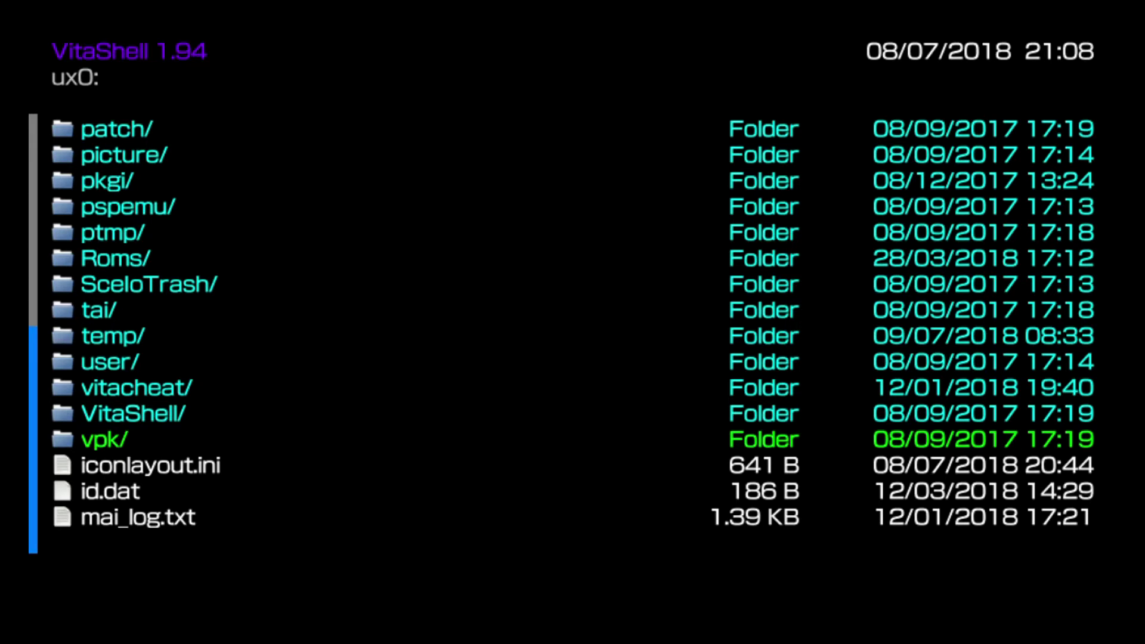
{"action": "key", "text": "Select"}
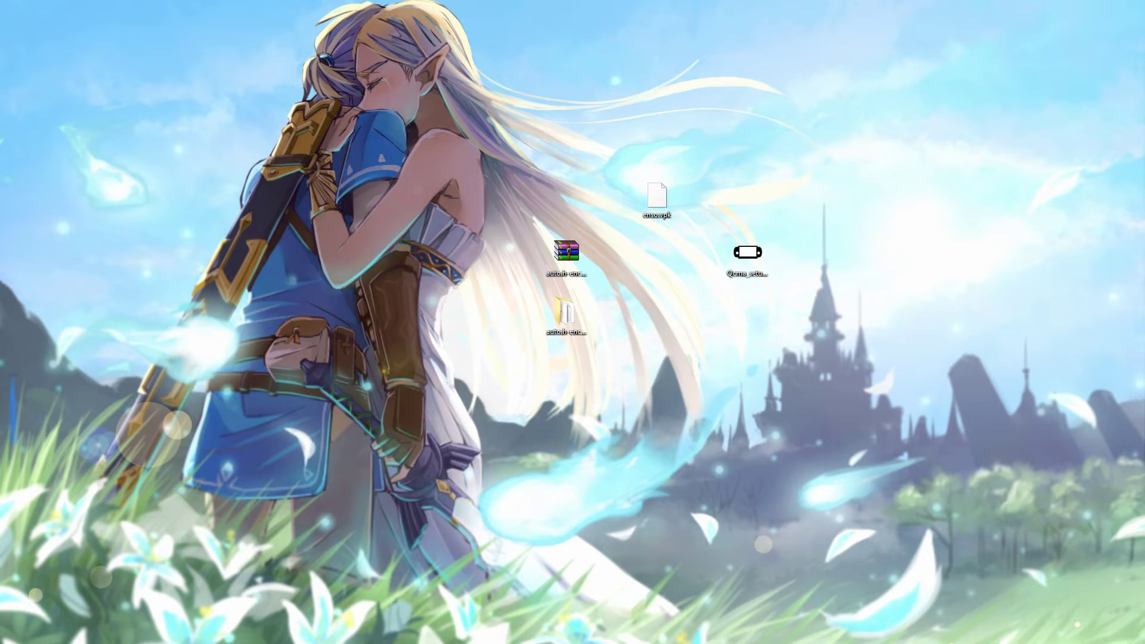
Open the Vita's /ux0:/vpk/ folder in WinSCP's remote panel
{"action": "left_click_drag", "start_coordinate": [954, 295], "coordinate": [435, 210]}
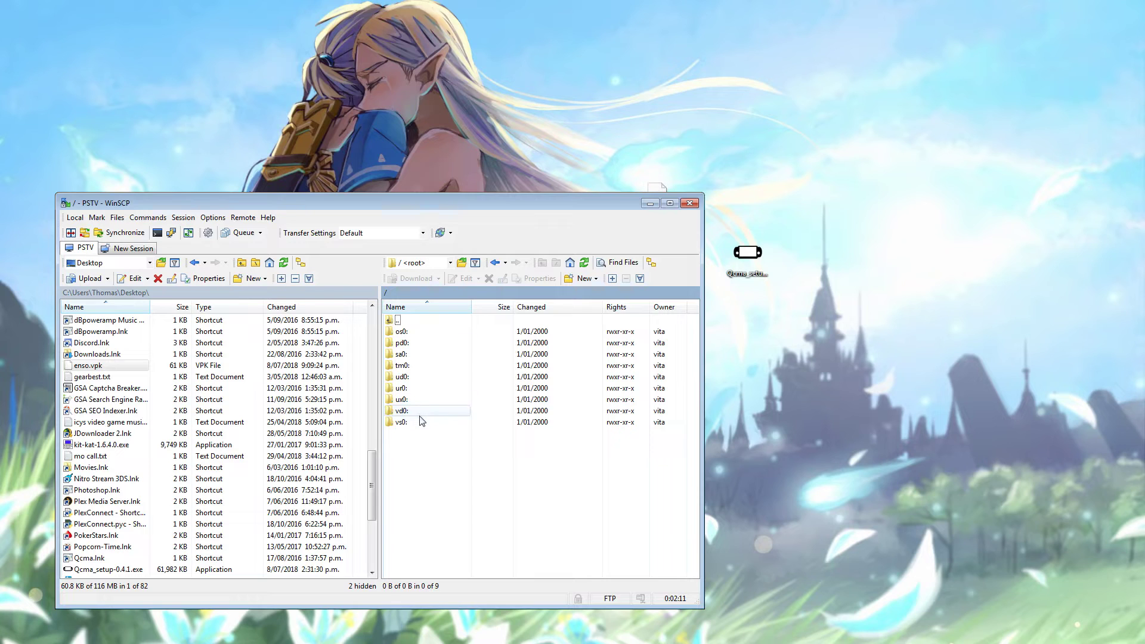
{"action": "double_click", "coordinate": [400, 401]}
{"action": "scroll", "coordinate": [479, 372], "scroll_direction": "down", "scroll_amount": 3}
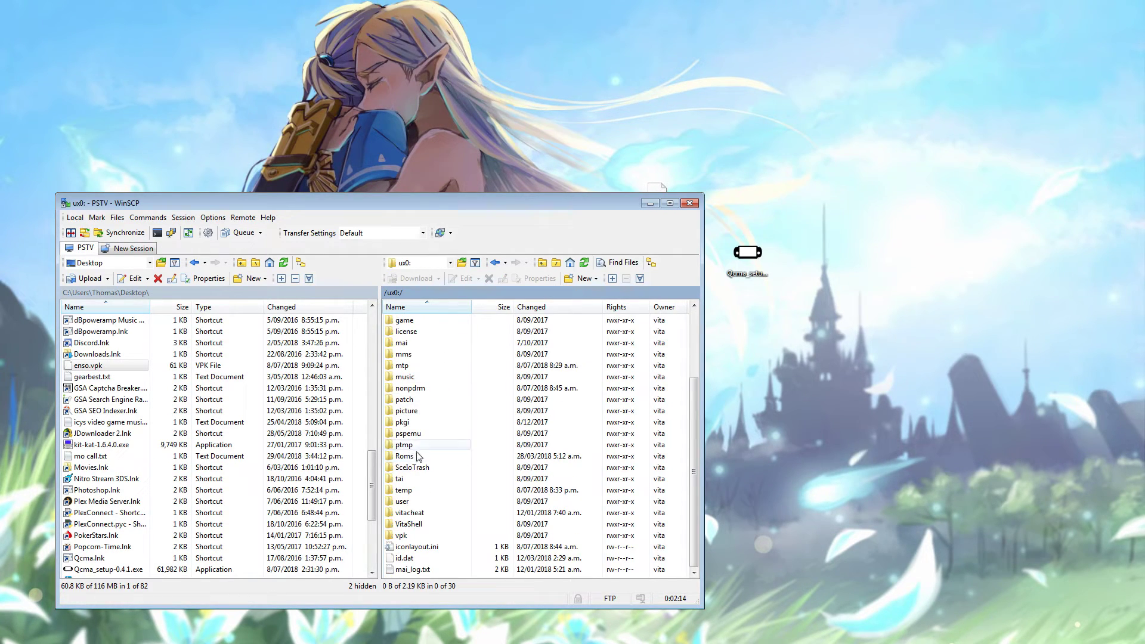
{"action": "double_click", "coordinate": [395, 536]}
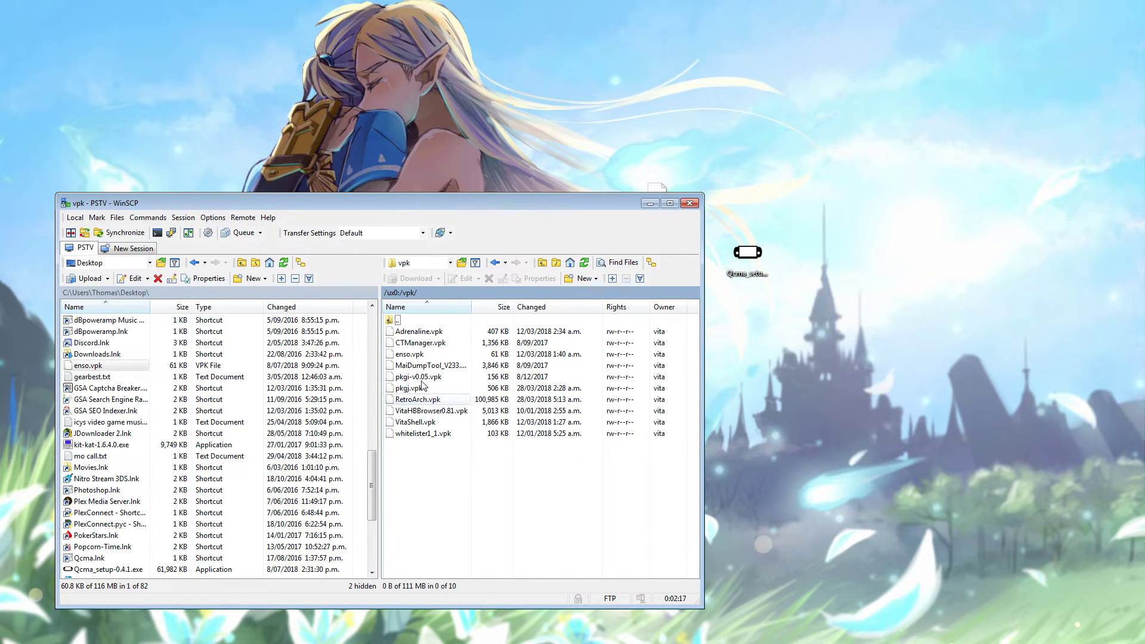
Upload enso.vpk from the desktop into /ux0:/vpk/, overwriting the older copy, and close WinSCP
{"action": "left_click_drag", "start_coordinate": [565, 205], "coordinate": [569, 254]}
{"action": "left_click_drag", "start_coordinate": [656, 197], "coordinate": [427, 536]}
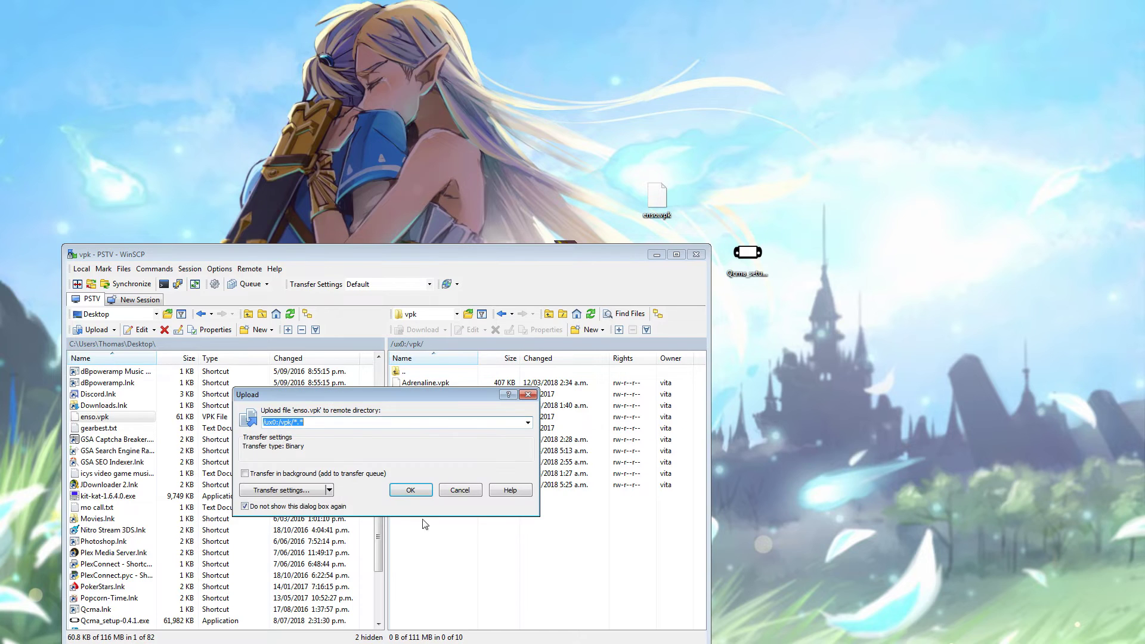
{"action": "left_click", "coordinate": [415, 490]}
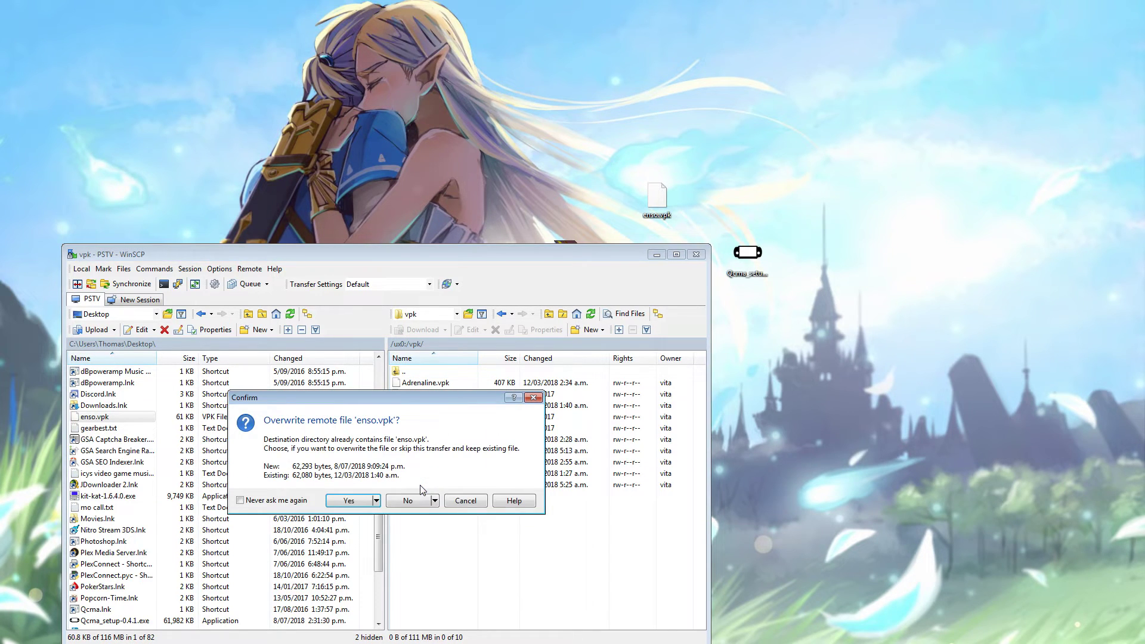
{"action": "left_click", "coordinate": [357, 500]}
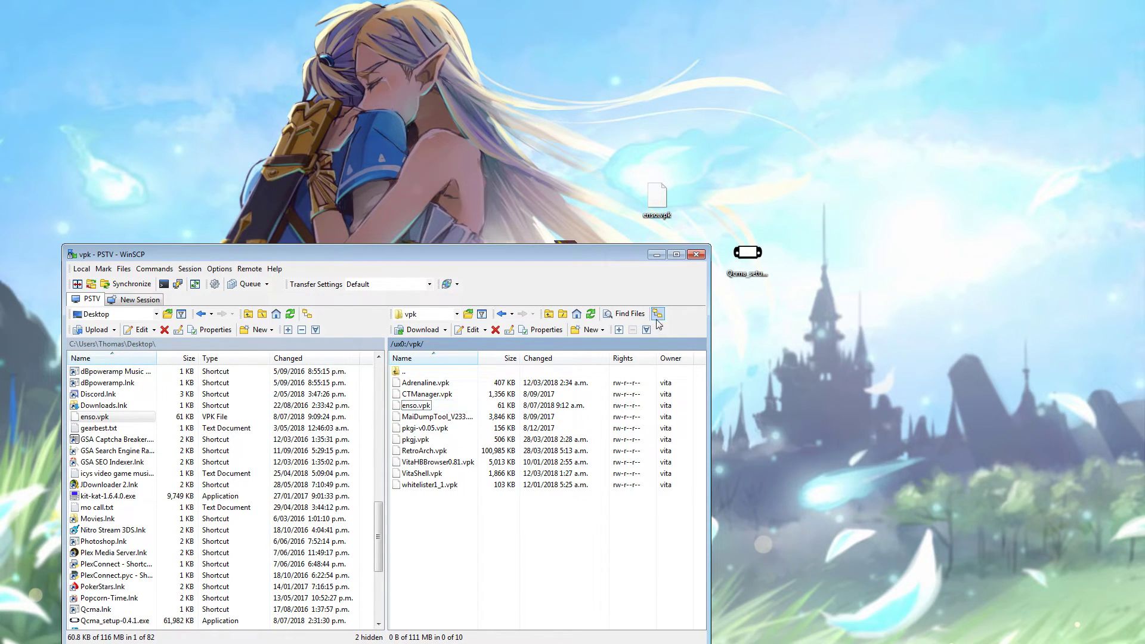
{"action": "left_click", "coordinate": [696, 256]}
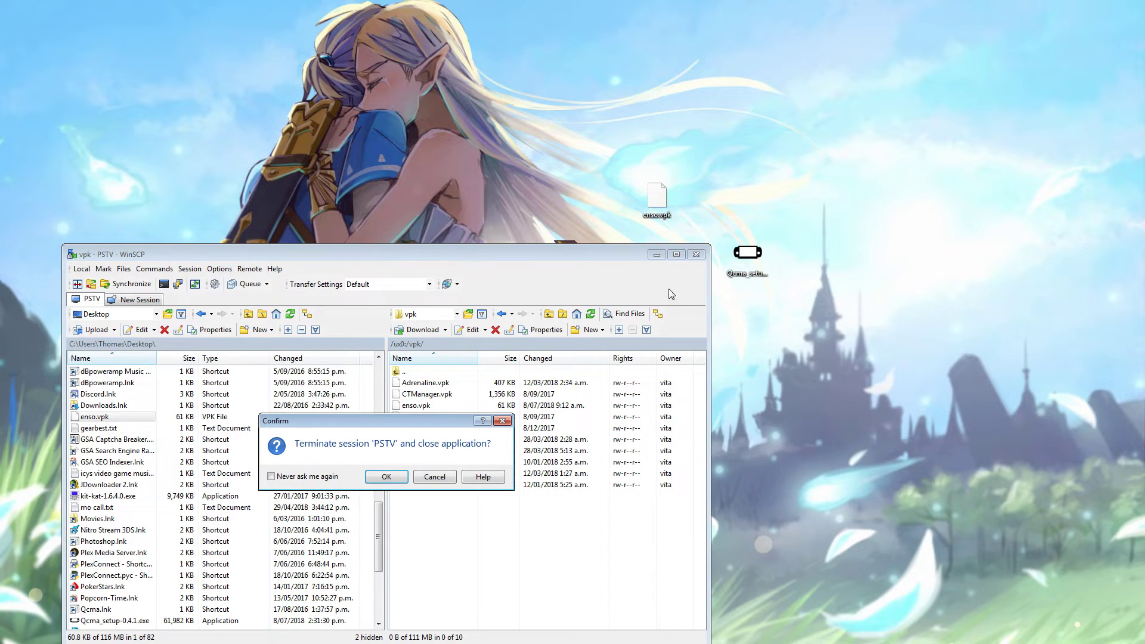
Confirm ending the PSTV session and stop VitaShell's FTP server
{"action": "left_click", "coordinate": [403, 484]}
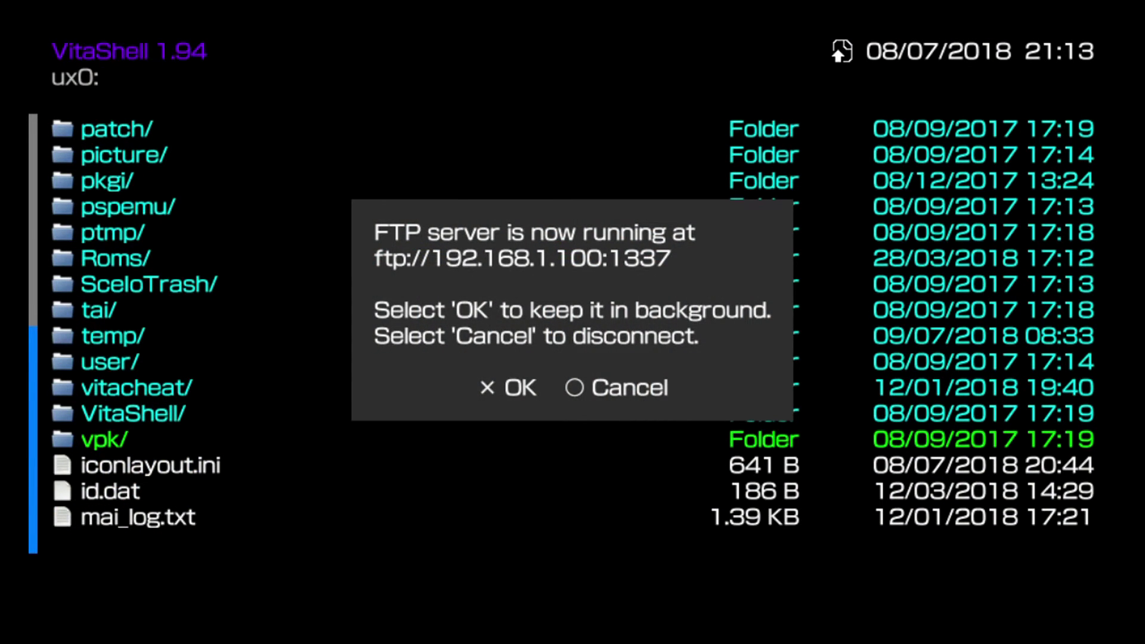
{"action": "key", "text": "Escape"}
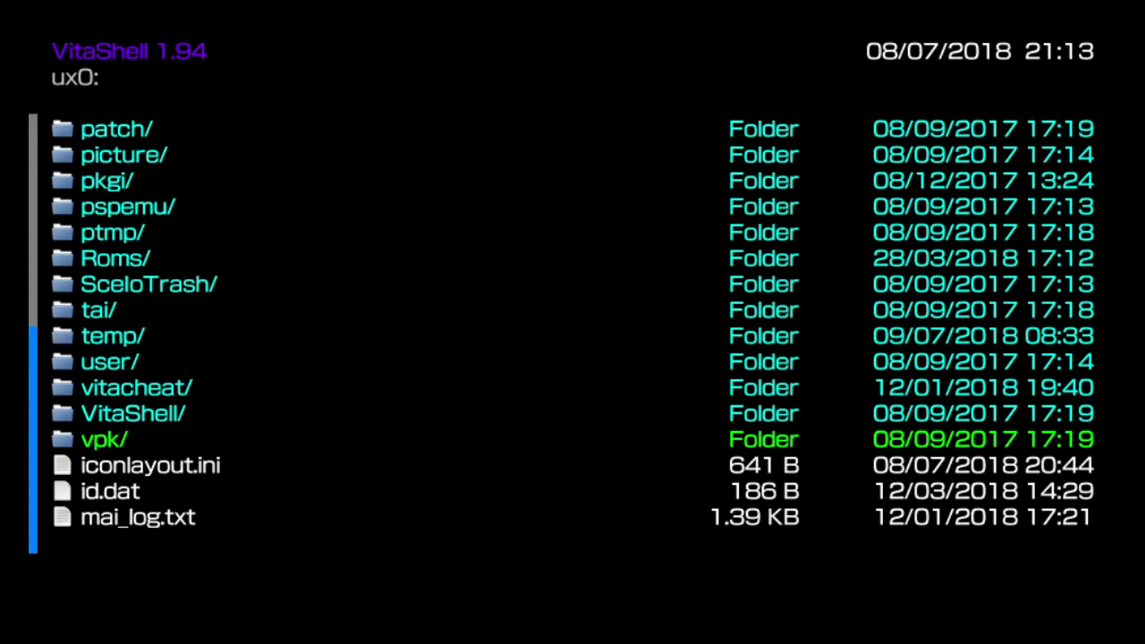
{"action": "key", "text": "Up"}
{"action": "key", "text": "Escape"}
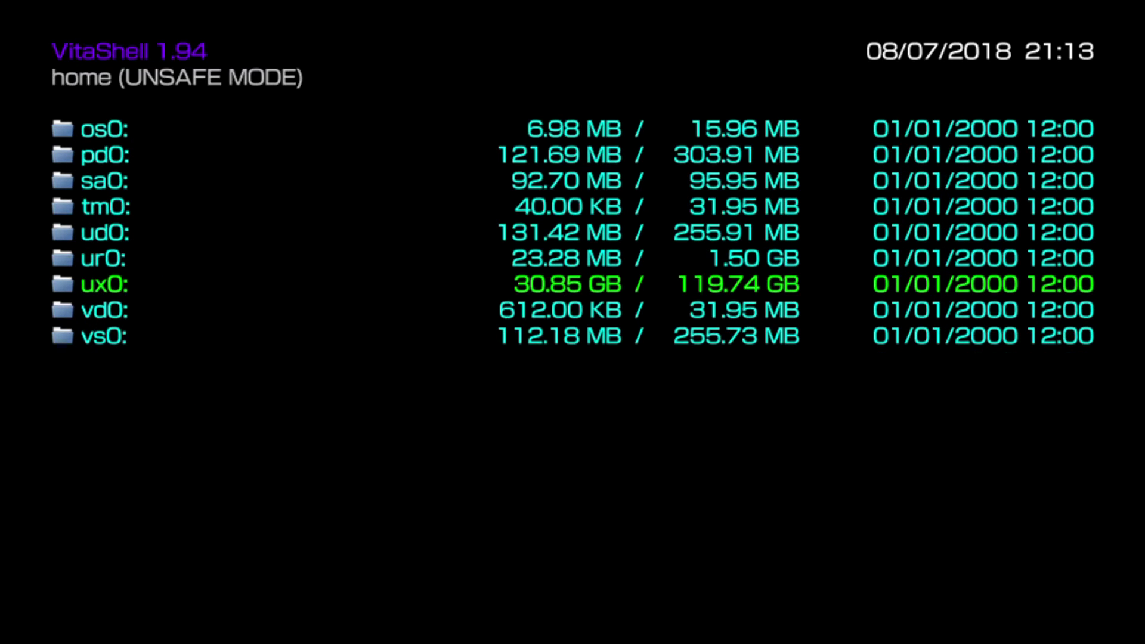
Open the ux0:/vpk folder in VitaShell
{"action": "key", "text": "Return"}
{"action": "key", "text": "Down"}
{"action": "key", "text": "Down"}
{"action": "key", "text": "Down"}
{"action": "key", "text": "Down"}
{"action": "key", "text": "Down"}
{"action": "key", "text": "Down"}
{"action": "key", "text": "Down"}
{"action": "key", "text": "Down"}
{"action": "key", "text": "Down"}
{"action": "key", "text": "Down"}
{"action": "key", "text": "Down"}
{"action": "key", "text": "Down"}
{"action": "key", "text": "Down"}
{"action": "key", "text": "Down"}
{"action": "key", "text": "Down"}
{"action": "key", "text": "Down"}
{"action": "key", "text": "Down"}
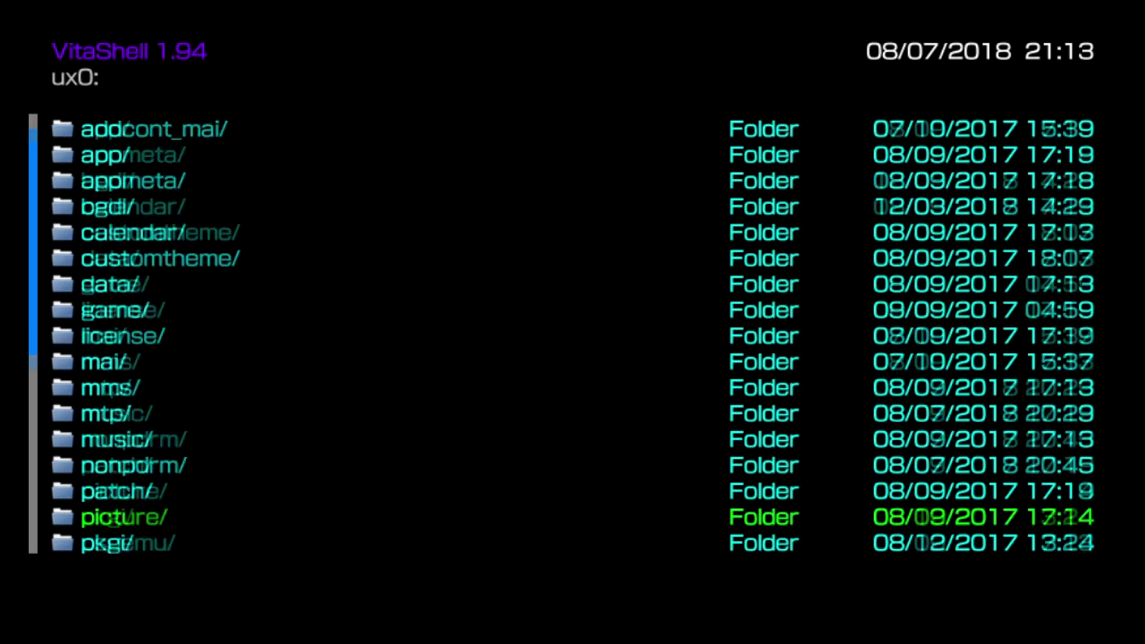
{"action": "key", "text": "Down"}
{"action": "key", "text": "Down"}
{"action": "key", "text": "Down"}
{"action": "key", "text": "Down"}
{"action": "key", "text": "Down"}
{"action": "key", "text": "Down"}
{"action": "key", "text": "Down"}
{"action": "key", "text": "Down"}
{"action": "key", "text": "Down"}
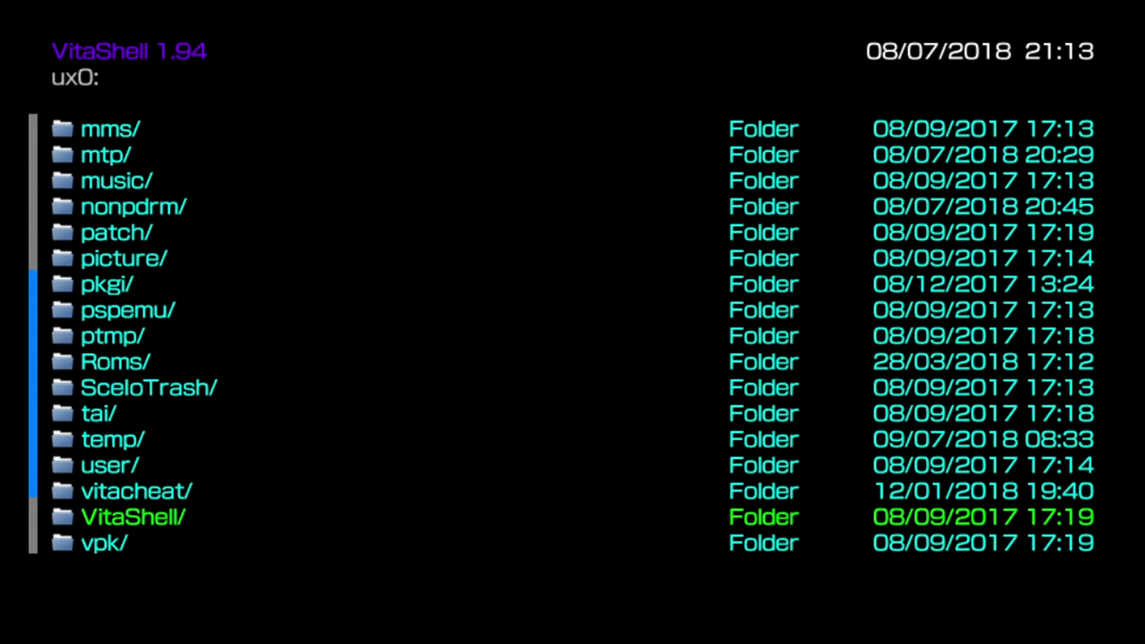
{"action": "key", "text": "Down"}
{"action": "key", "text": "Return"}
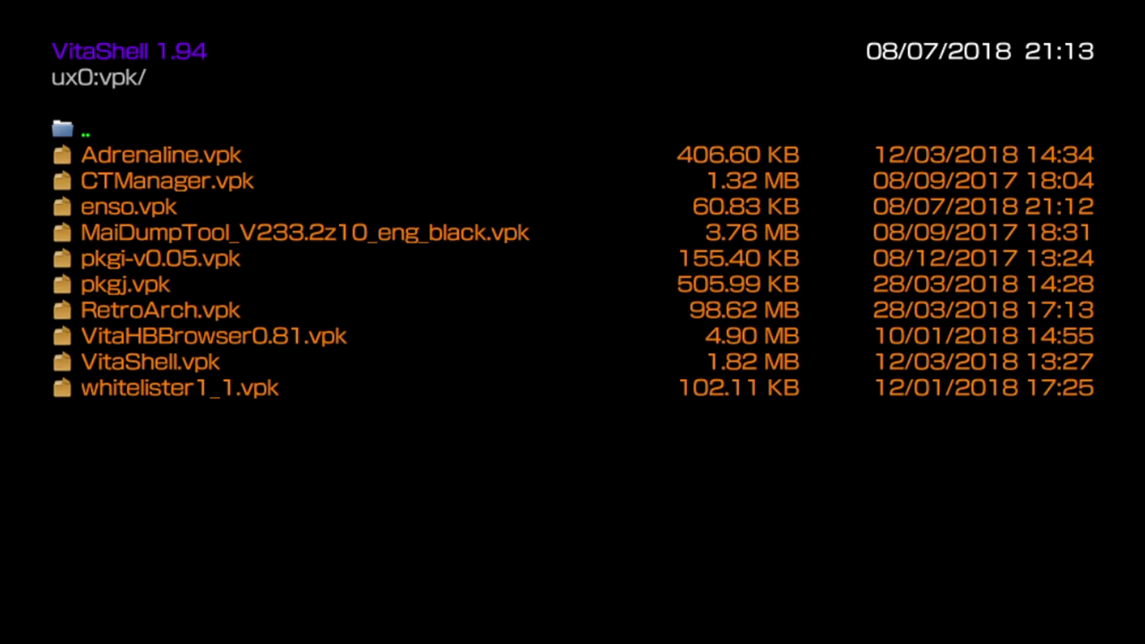
Install enso.vpk, accepting the install and extended-permissions prompts, and leave VitaShell
{"action": "key", "text": "Down"}
{"action": "key", "text": "Down"}
{"action": "key", "text": "Down"}
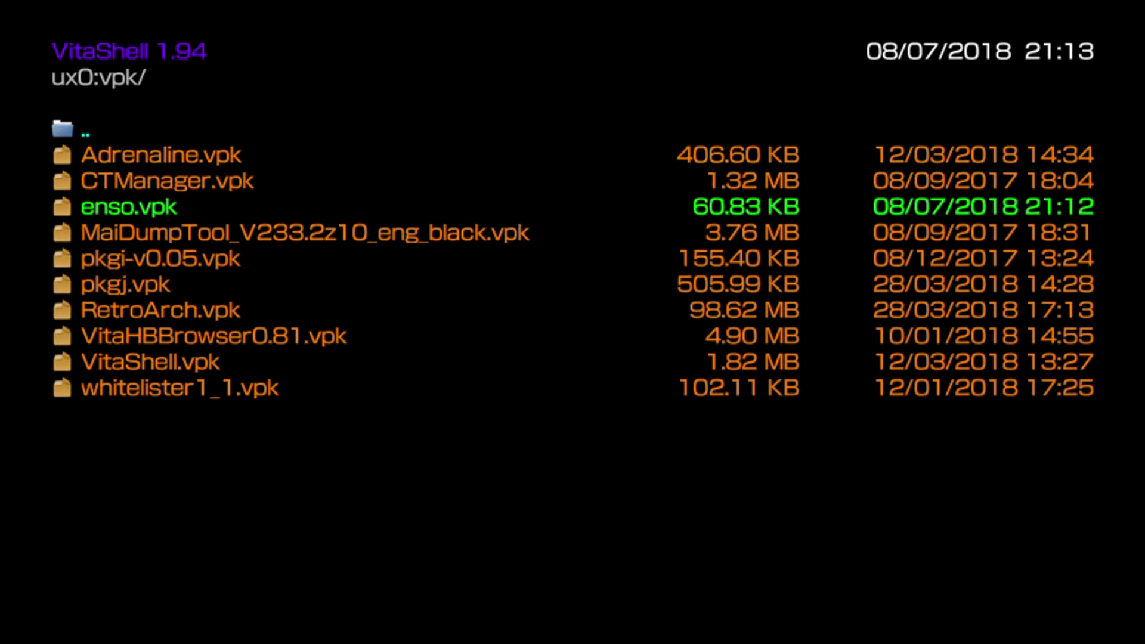
{"action": "key", "text": "Return"}
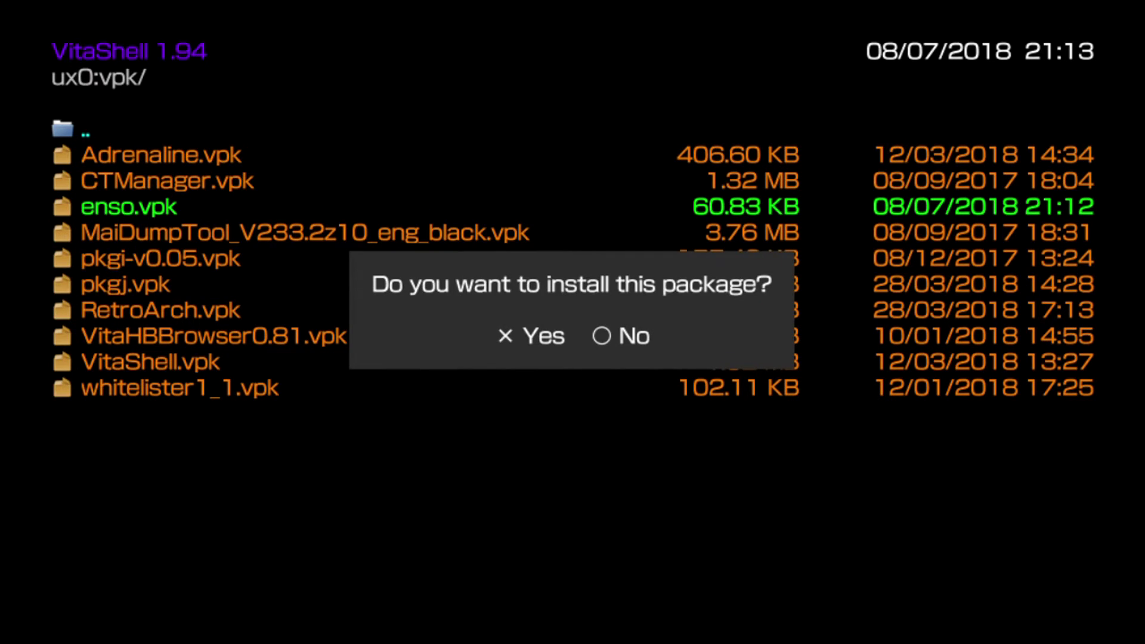
{"action": "key", "text": "Return"}
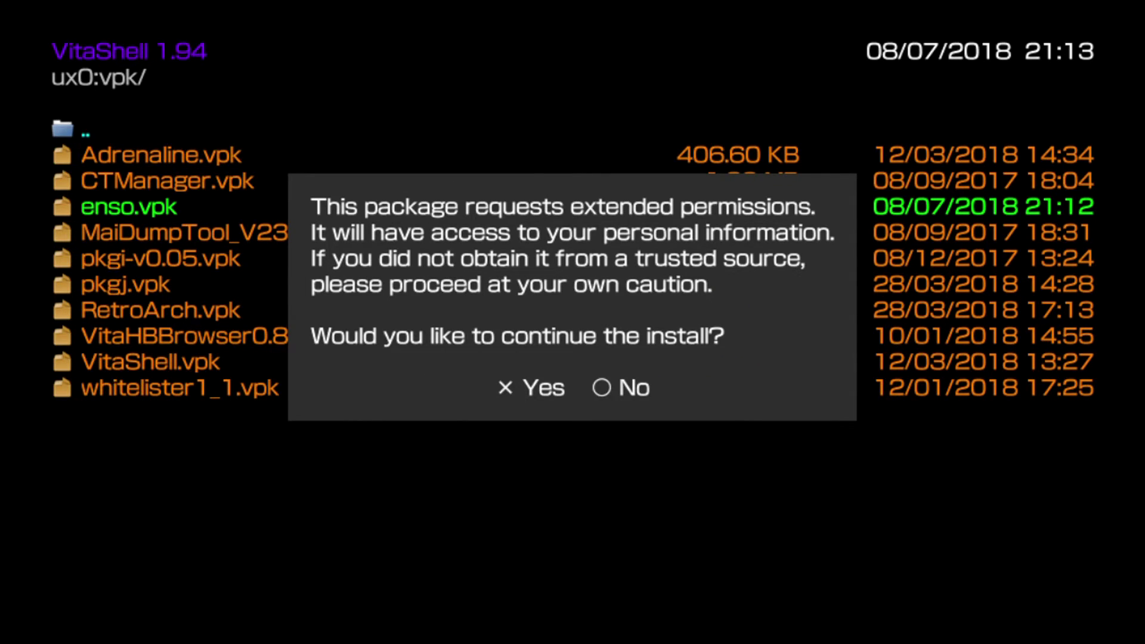
{"action": "key", "text": "Return"}
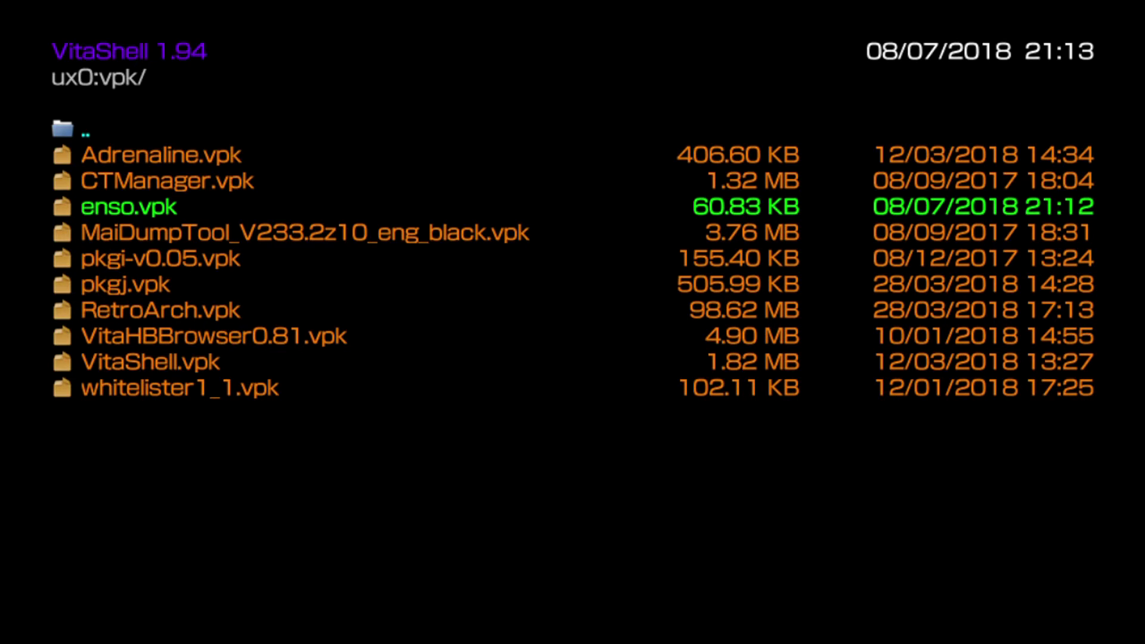
{"action": "key", "text": "super"}
Launch enso from the home screen and accept its terms
{"action": "left_click_drag", "start_coordinate": [1046, 77], "coordinate": [536, 417]}
{"action": "key", "text": "Down"}
{"action": "key", "text": "Right"}
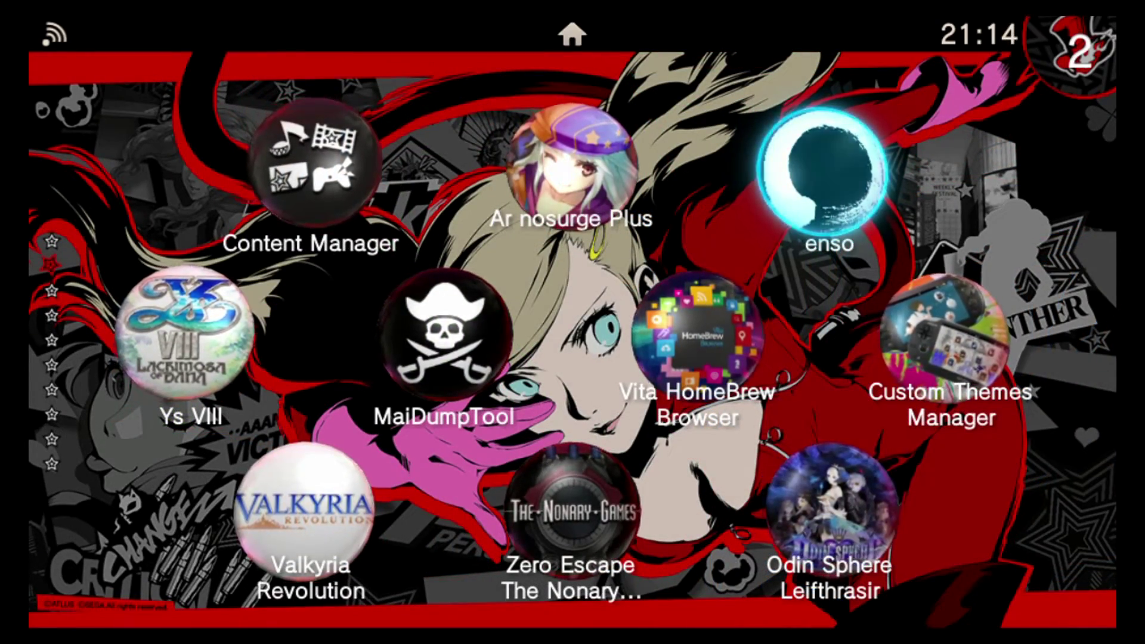
{"action": "key", "text": "Return"}
{"action": "key", "text": "Return"}
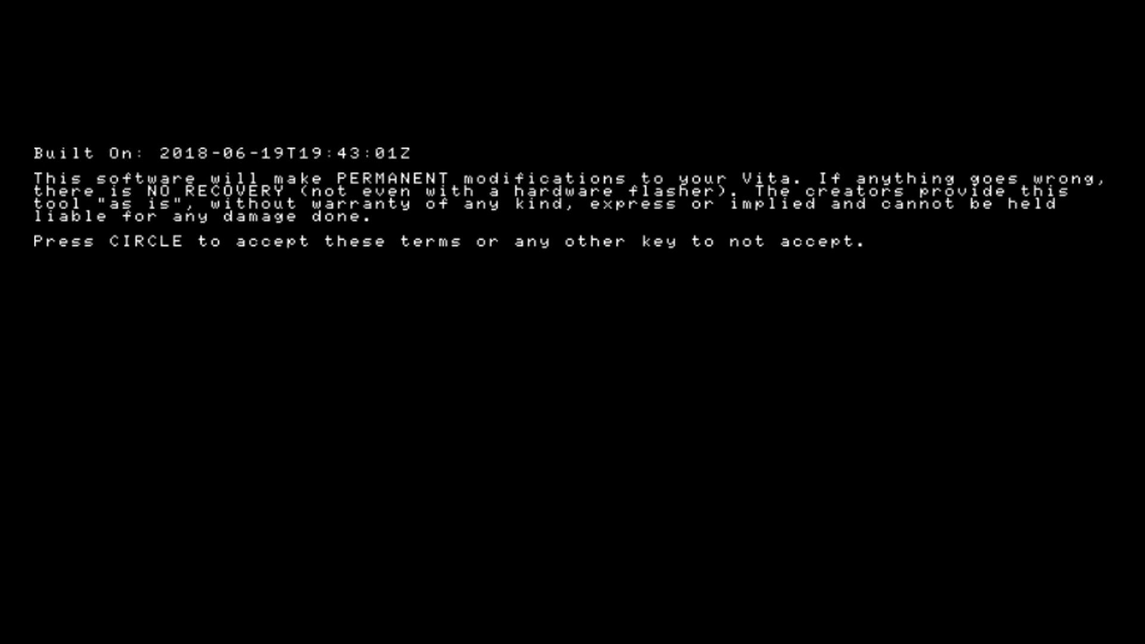
{"action": "key", "text": "Return"}
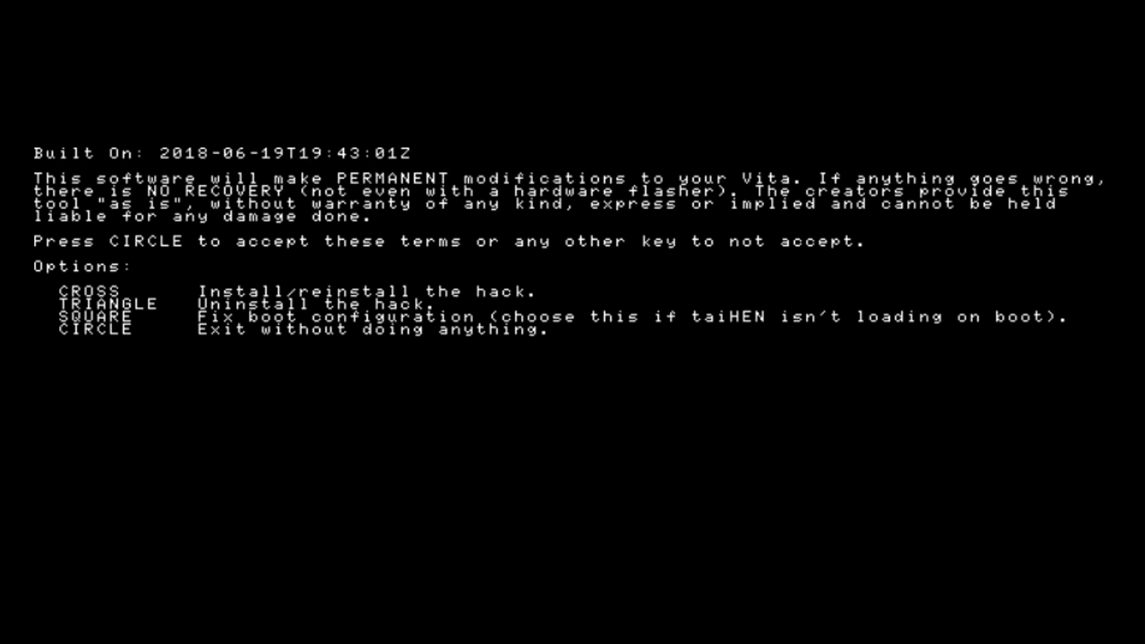
Reinstall enso over the previous installation, then return to the home screen at h-encore
{"action": "key", "text": "x"}
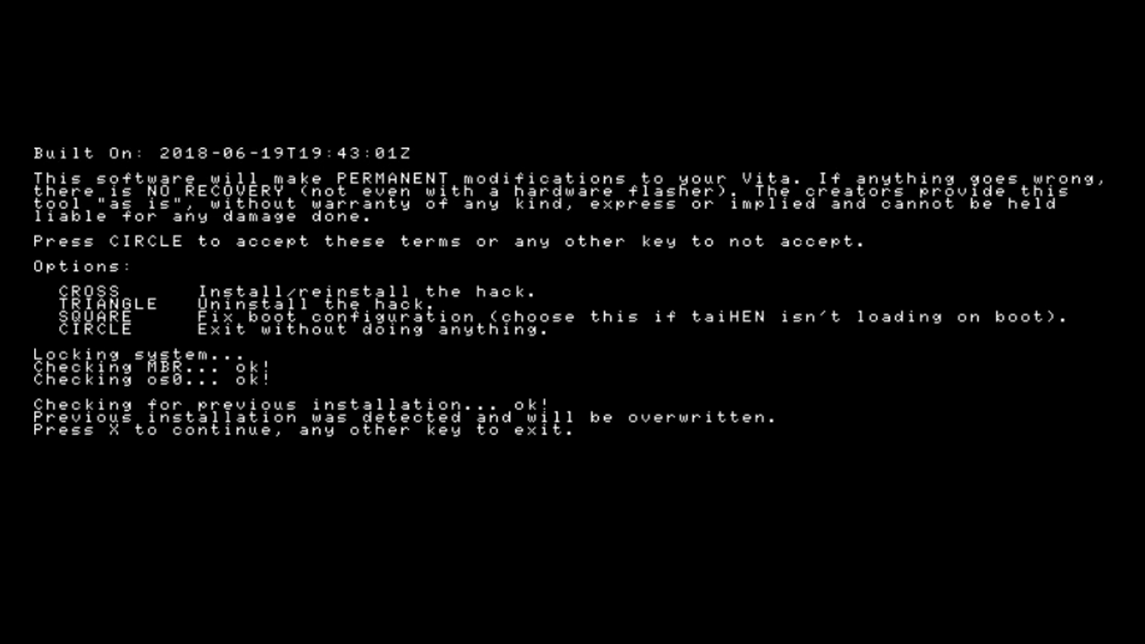
{"action": "key", "text": "x"}
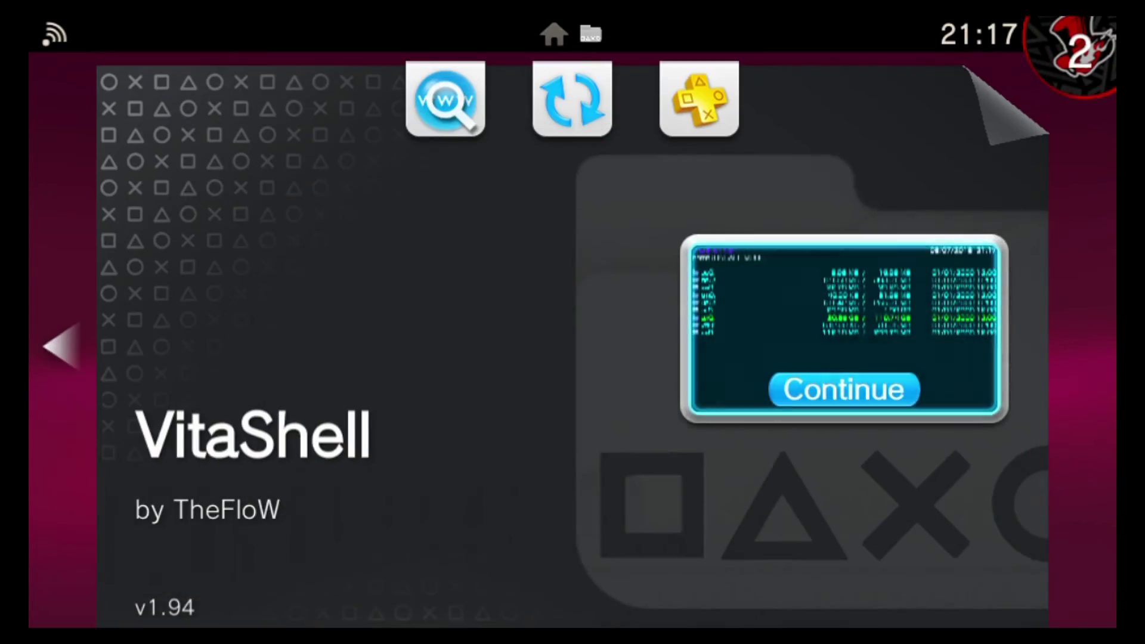
{"action": "key", "text": "Left"}
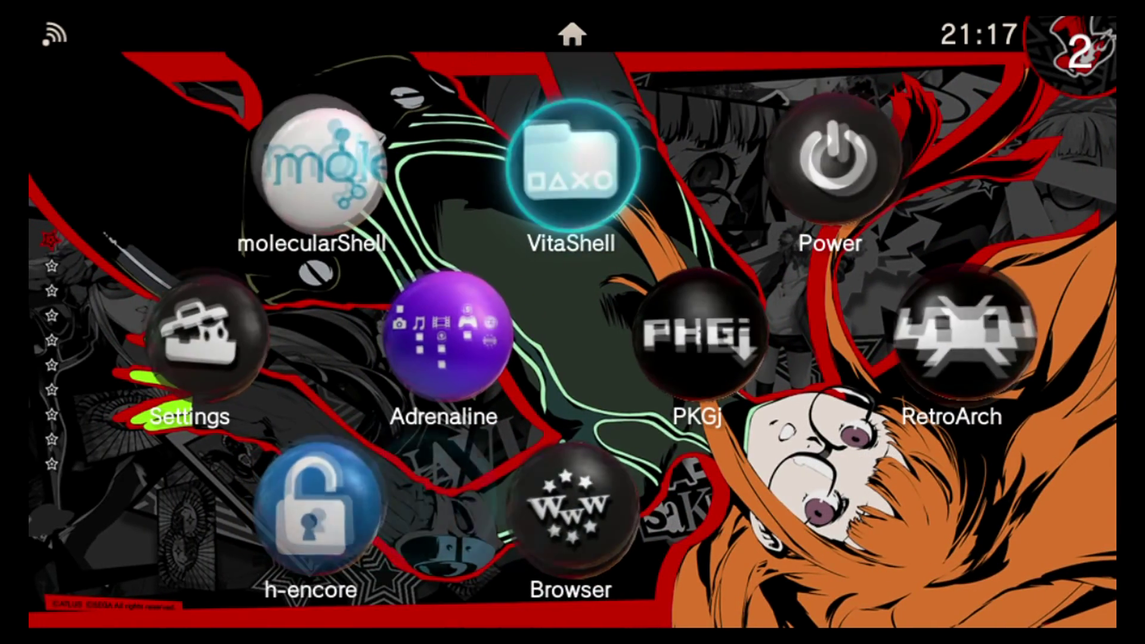
{"action": "key", "text": "Down"}
{"action": "key", "text": "Down"}
{"action": "key", "text": "Left"}
Run h-encore, accept the no-trophies warning, and exit its bootstrap menu
{"action": "key", "text": "Return"}
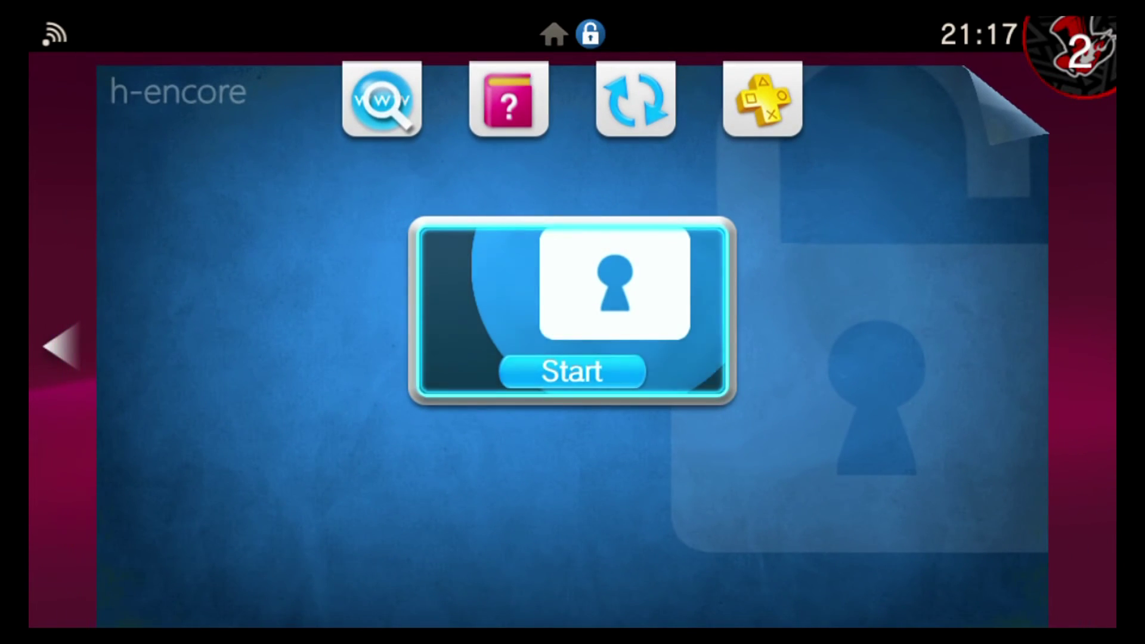
{"action": "key", "text": "Return"}
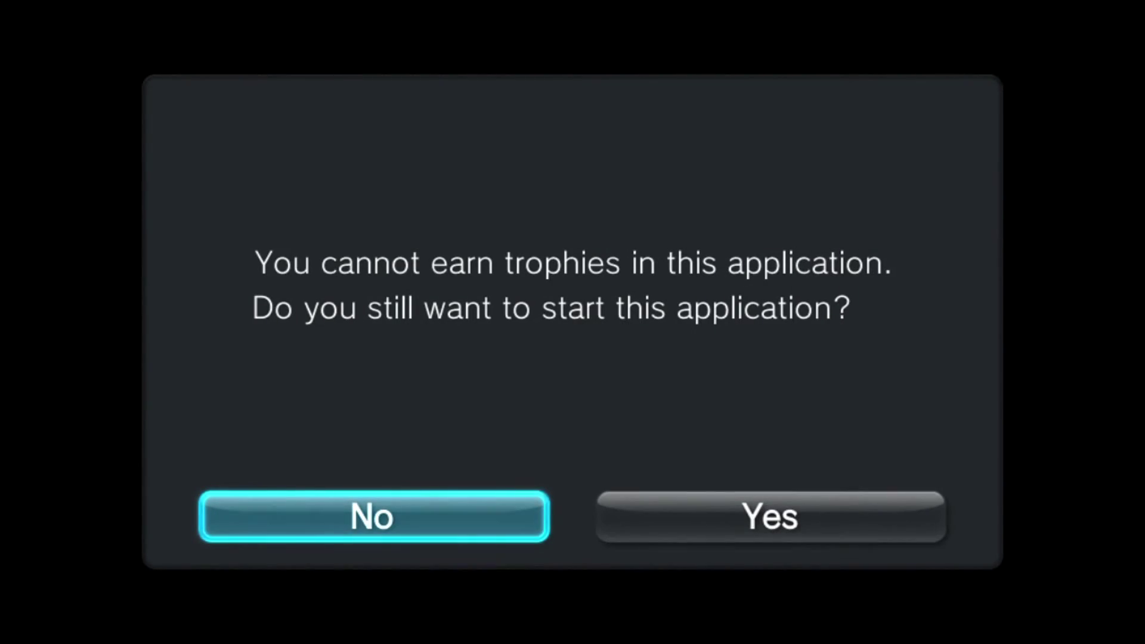
{"action": "key", "text": "Right"}
{"action": "key", "text": "Return"}
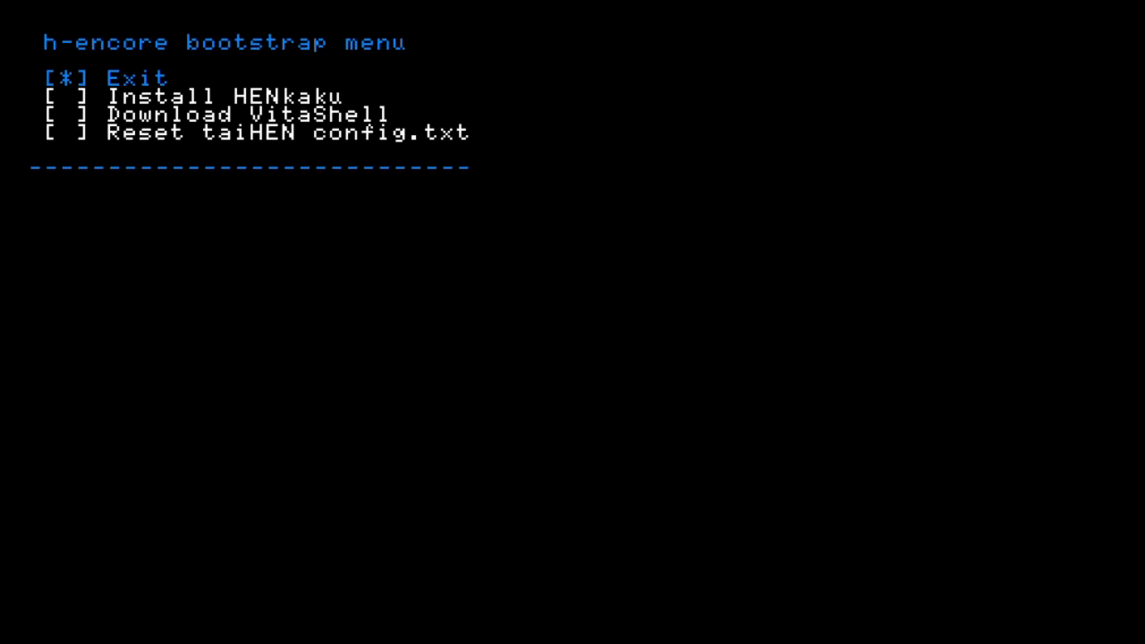
{"action": "key", "text": "Return"}
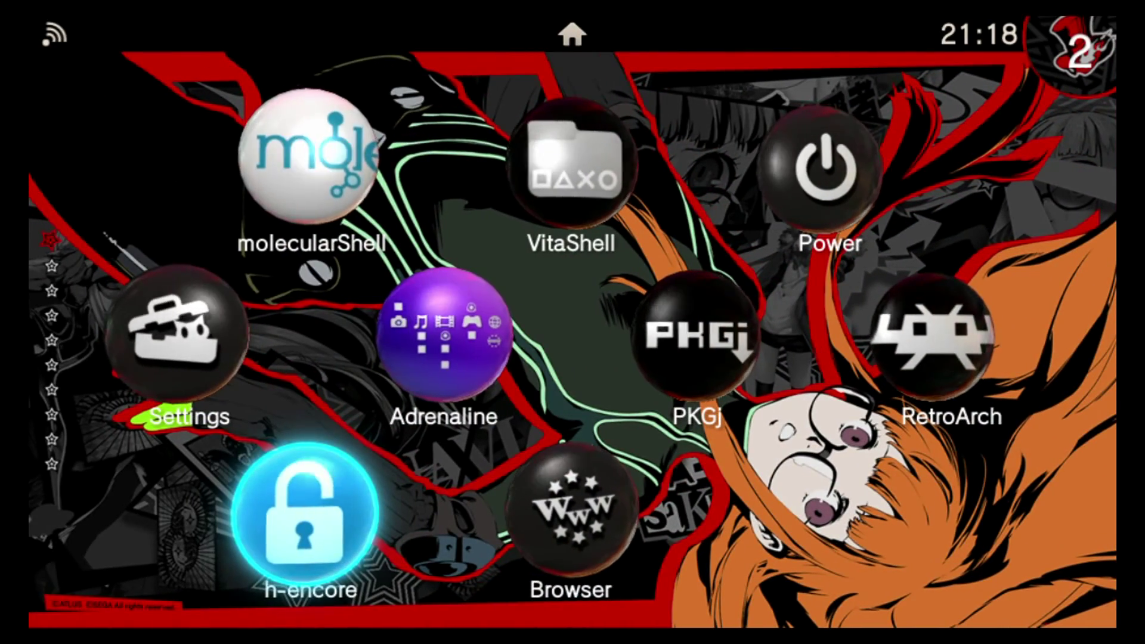
{"action": "key", "text": "Up"}
Move focus to VitaShell on the LiveArea home screen
{"action": "key", "text": "Right"}
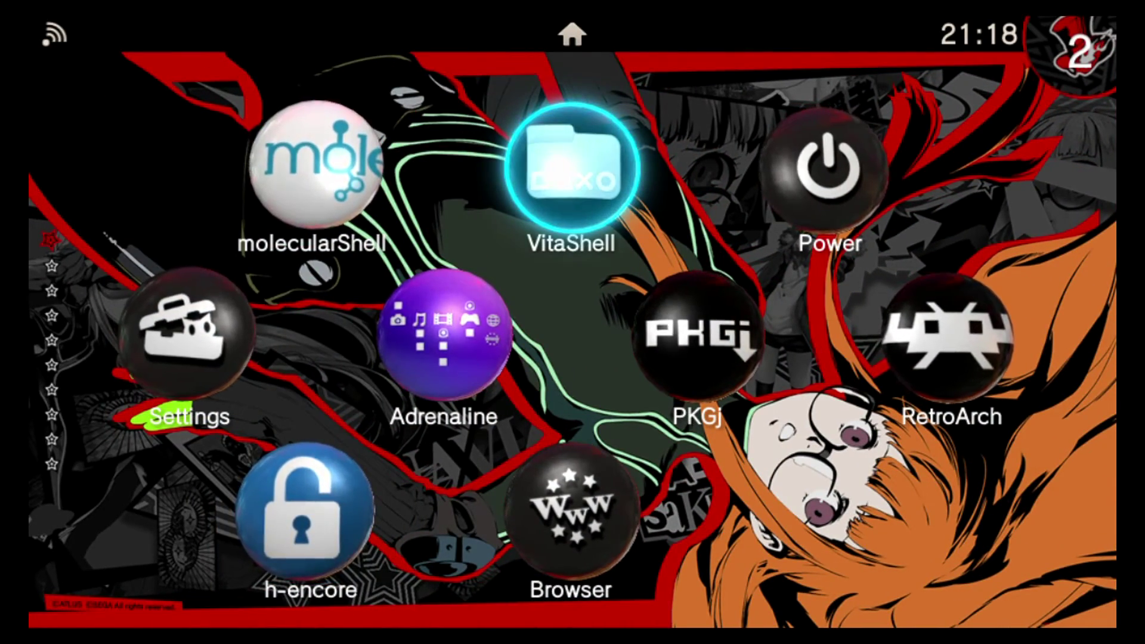